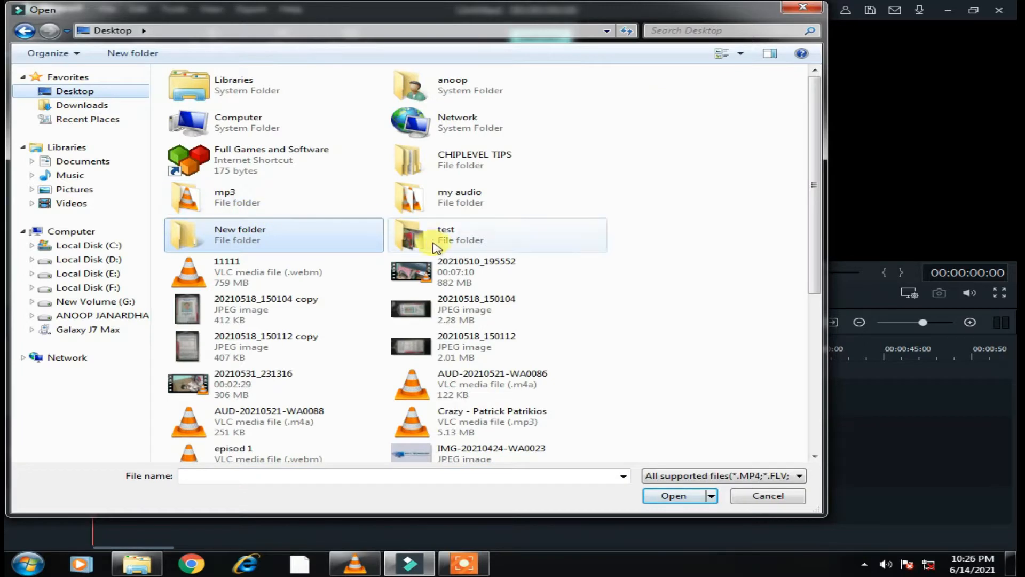
Import the four video clips from the test folder on the Desktop into the project media
{"action": "double_click", "coordinate": [450, 245]}
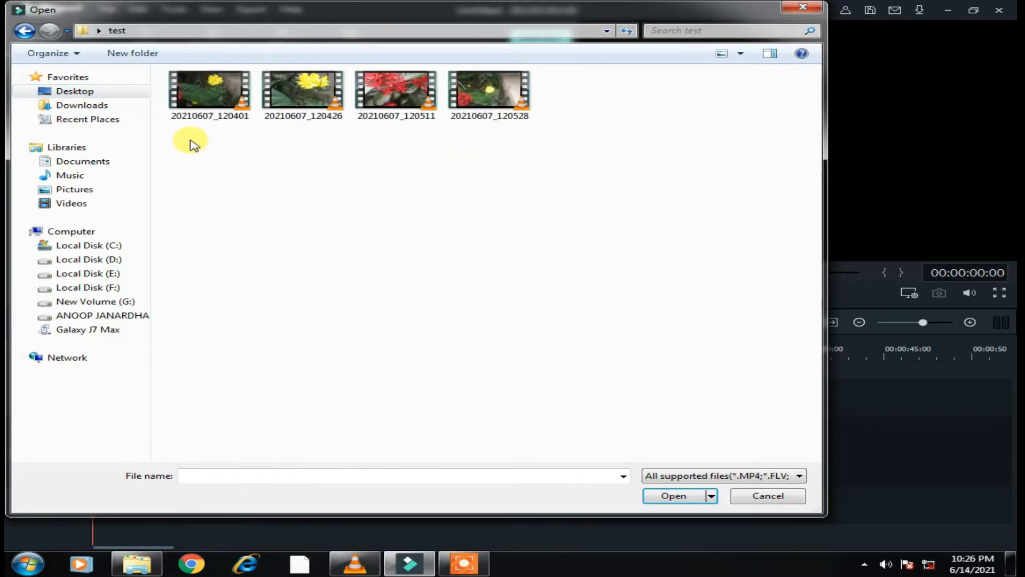
{"action": "left_click_drag", "start_coordinate": [187, 138], "coordinate": [529, 80]}
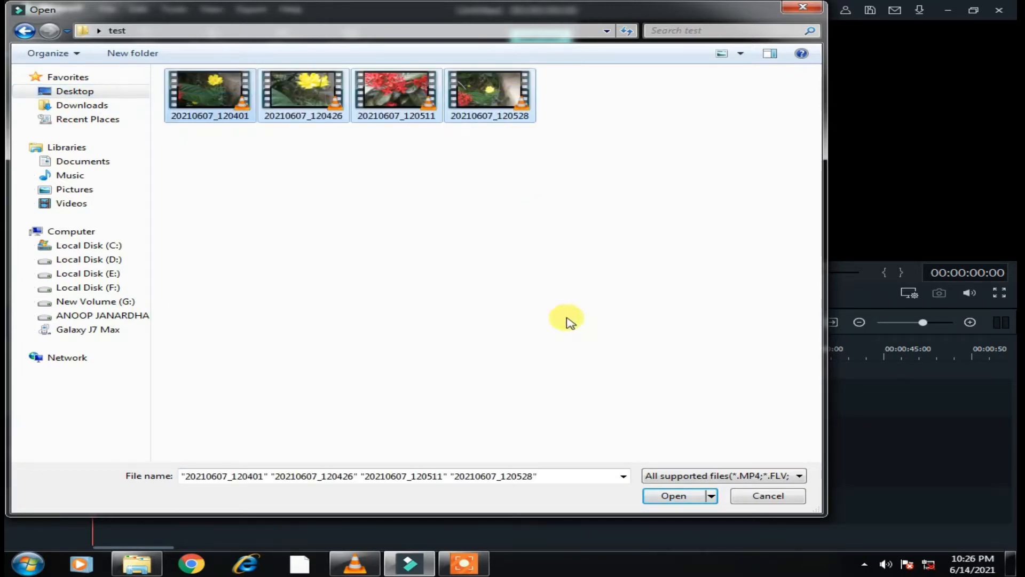
{"action": "left_click", "coordinate": [674, 496]}
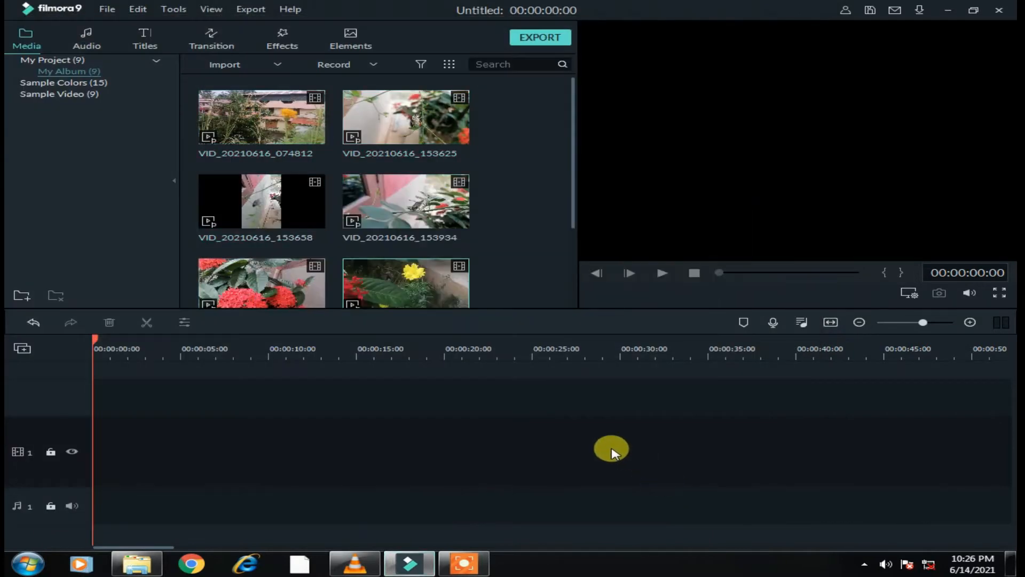
Preview the imported clip VID_20210616_074812
{"action": "left_click", "coordinate": [275, 219]}
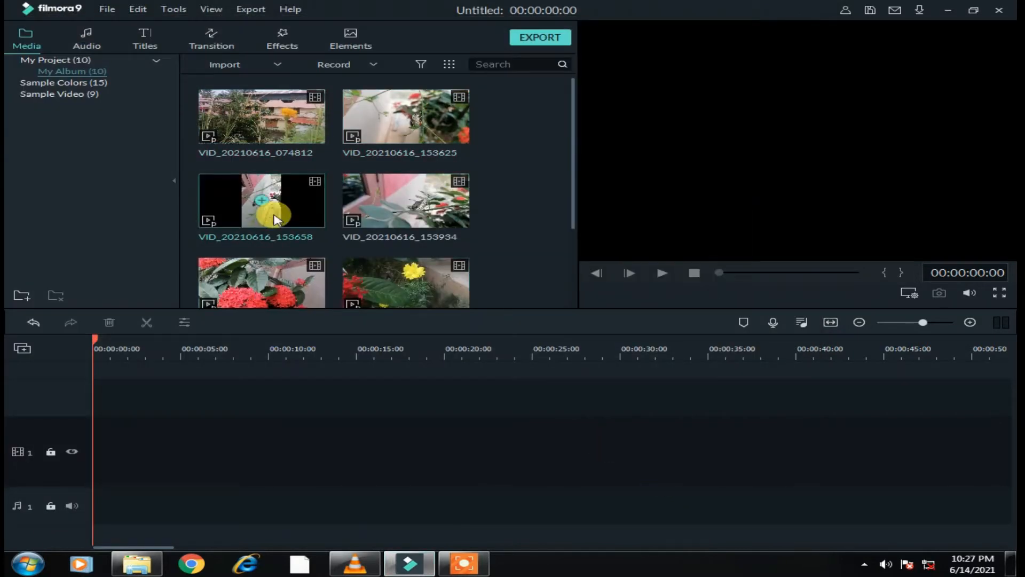
{"action": "left_click", "coordinate": [267, 142]}
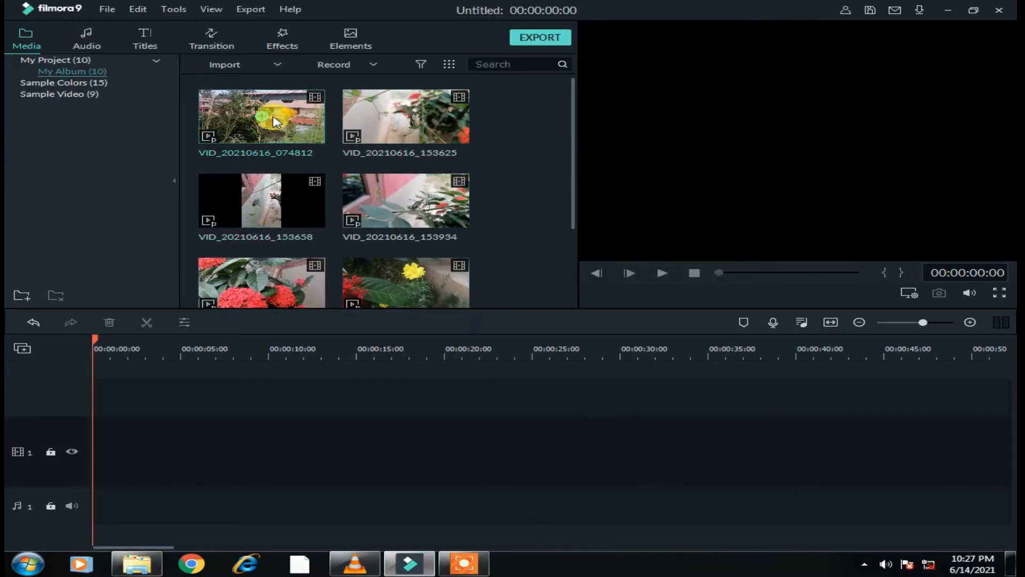
{"action": "double_click", "coordinate": [298, 128]}
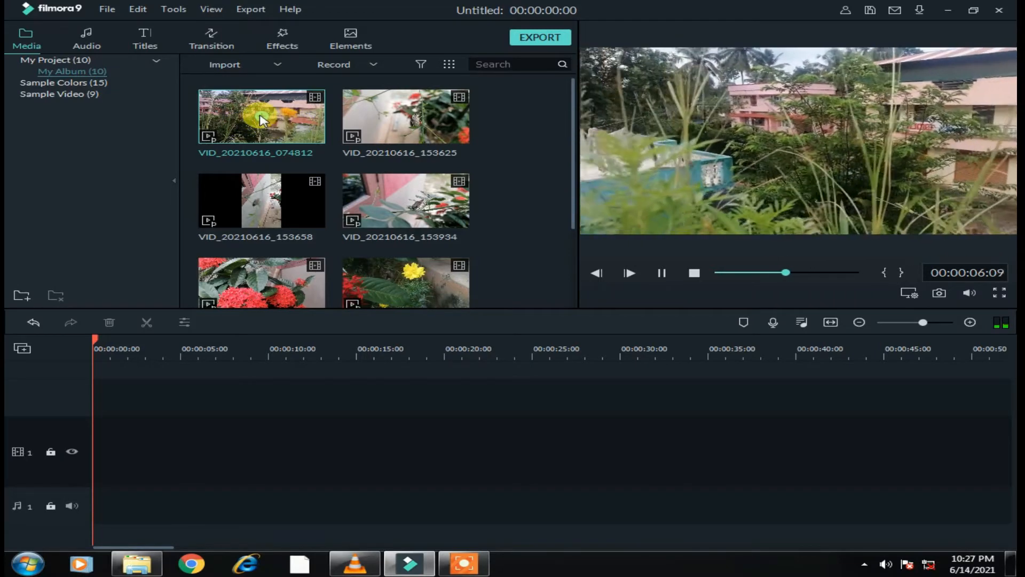
Add VID_20210616_074812 to the video track, matching the project settings to the media and keeping Always Ask enabled
{"action": "left_click", "coordinate": [262, 117]}
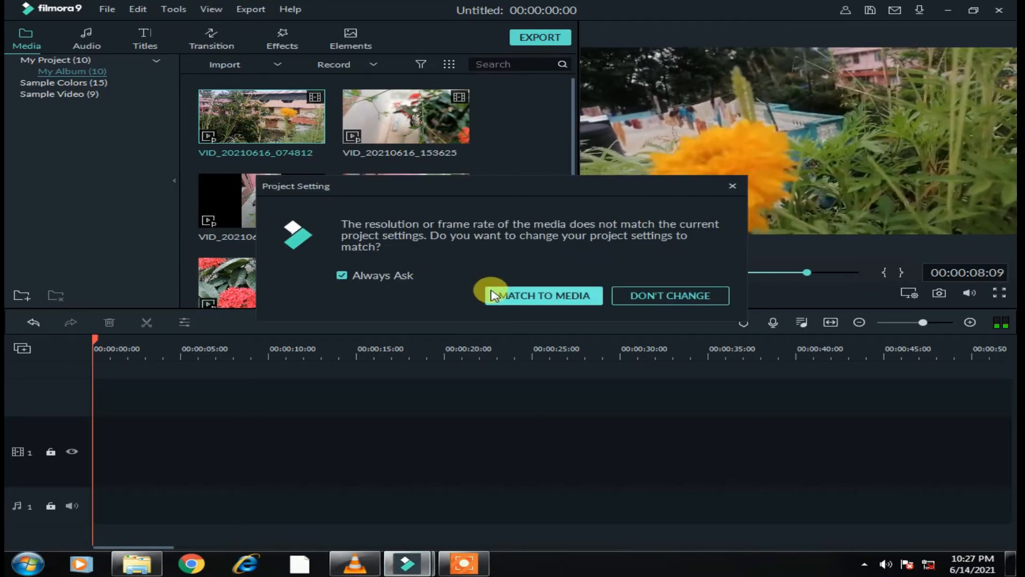
{"action": "left_click", "coordinate": [400, 280]}
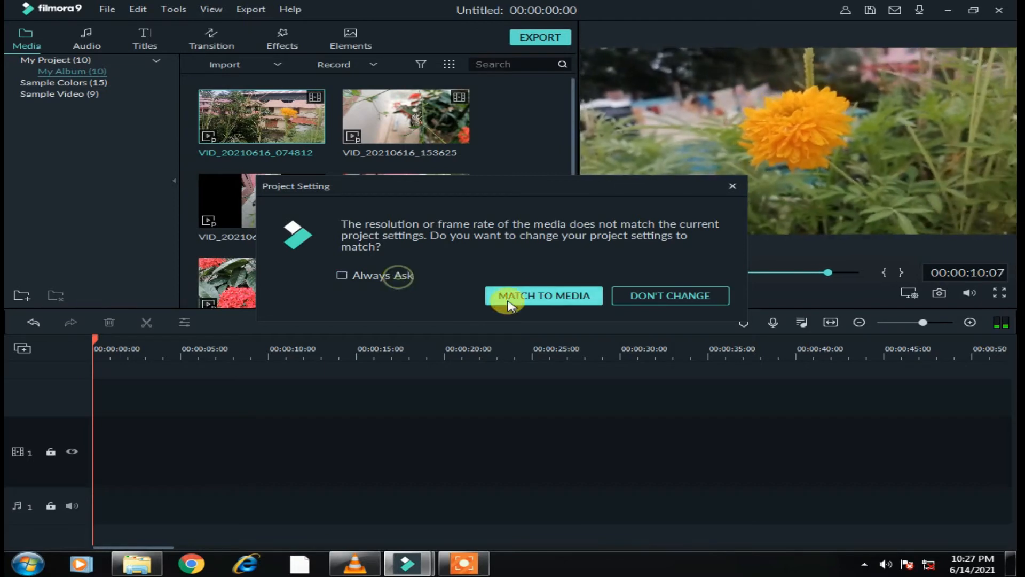
{"action": "left_click", "coordinate": [389, 282]}
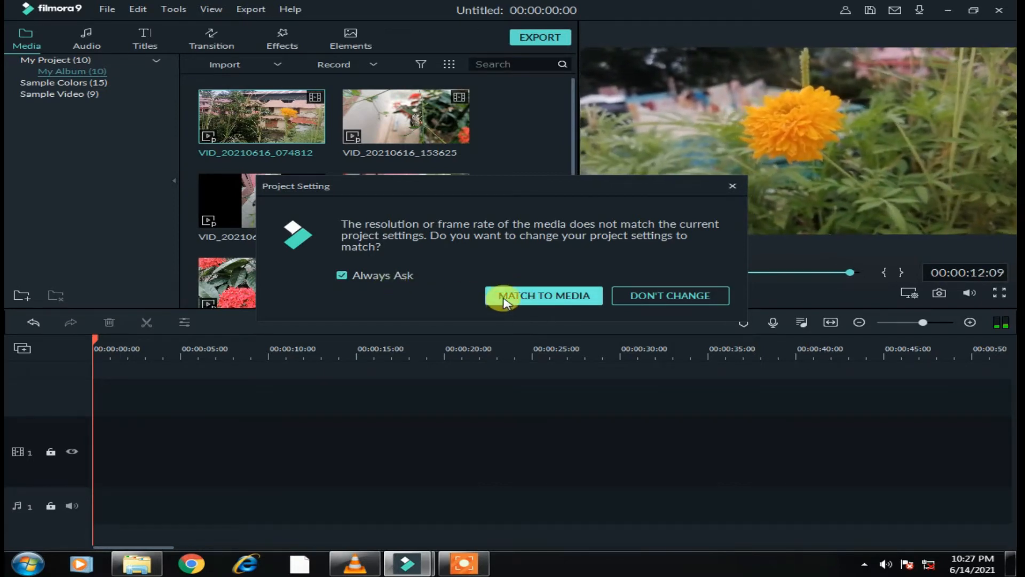
{"action": "left_click", "coordinate": [504, 300]}
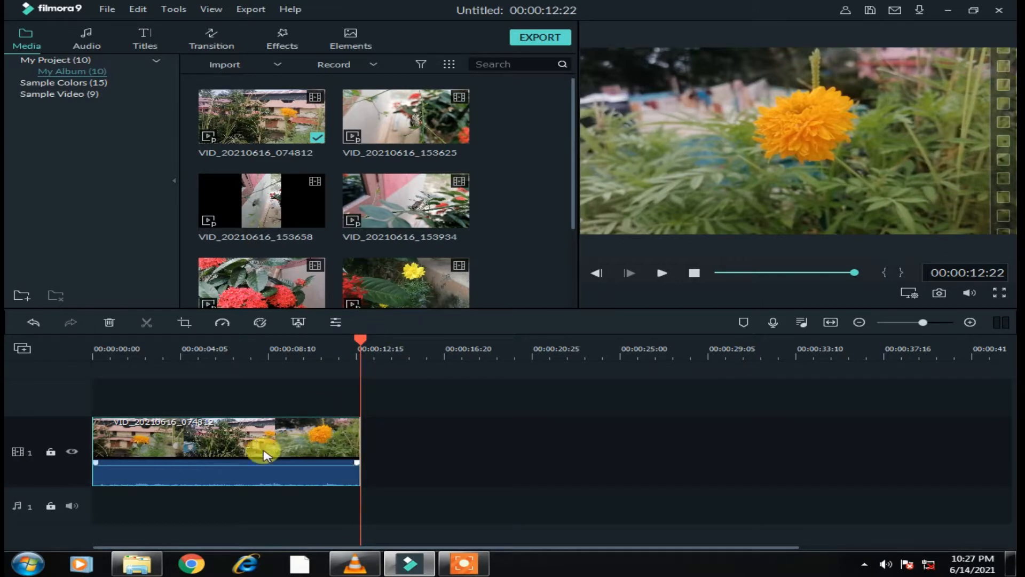
Lower the timeline clip's audio volume to silence and return the playhead to the start
{"action": "mouse_move", "coordinate": [256, 463]}
{"action": "left_click_drag", "start_coordinate": [257, 463], "coordinate": [265, 490]}
{"action": "left_click", "coordinate": [681, 273]}
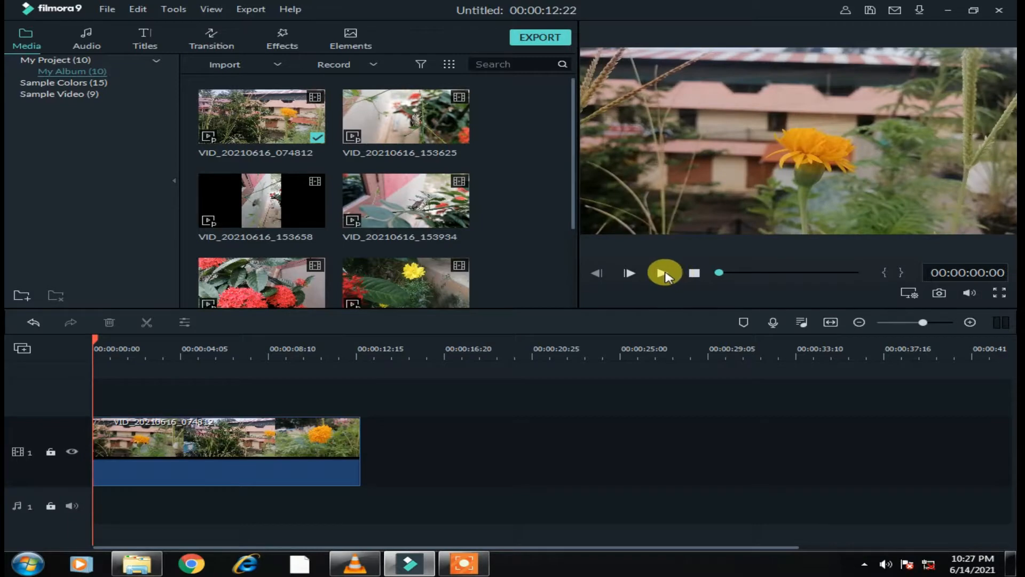
Play the clip from the start and split it at 00:00:02:26
{"action": "left_click", "coordinate": [662, 273]}
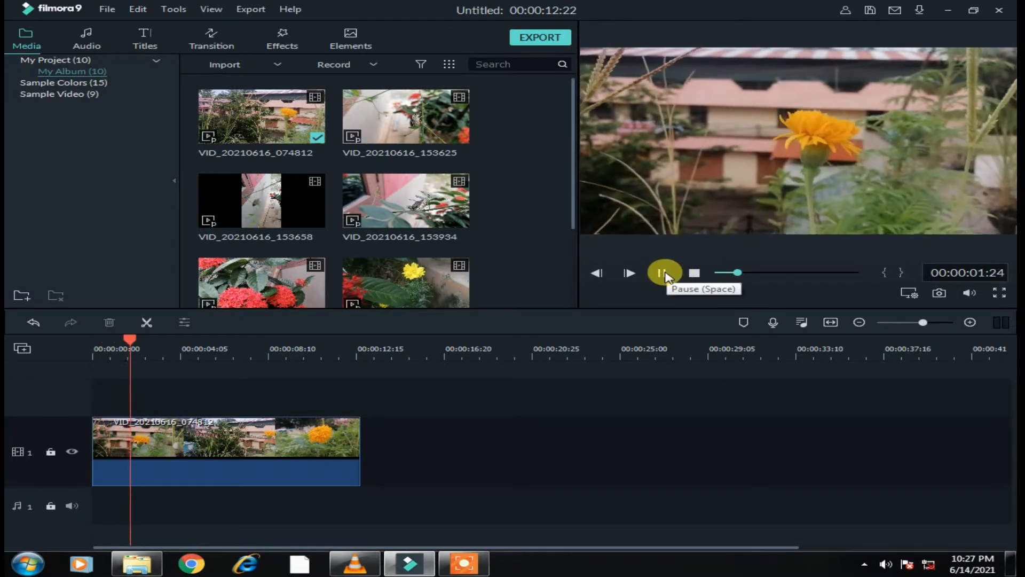
{"action": "left_click", "coordinate": [662, 273]}
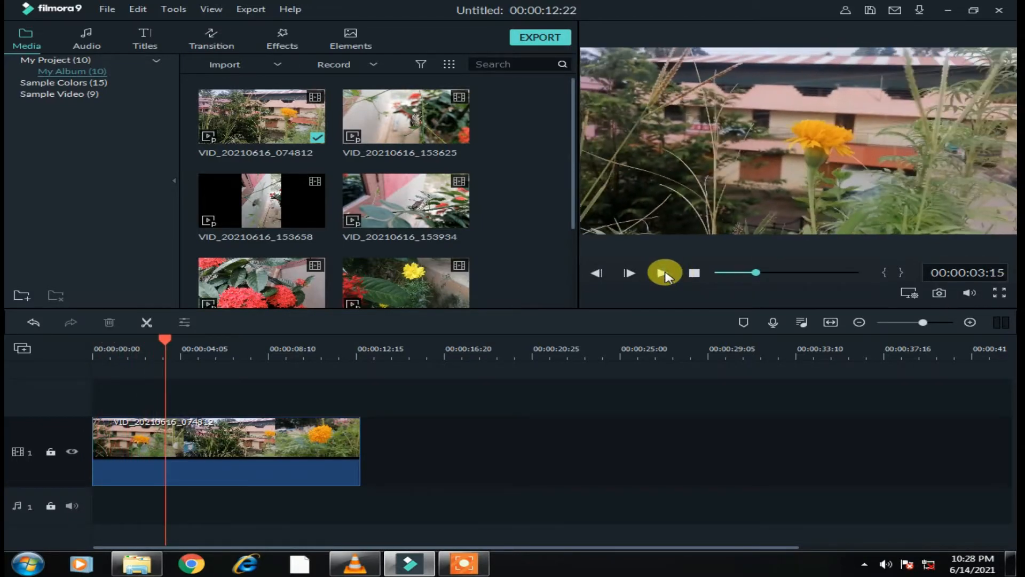
{"action": "left_click_drag", "start_coordinate": [761, 275], "coordinate": [752, 277]}
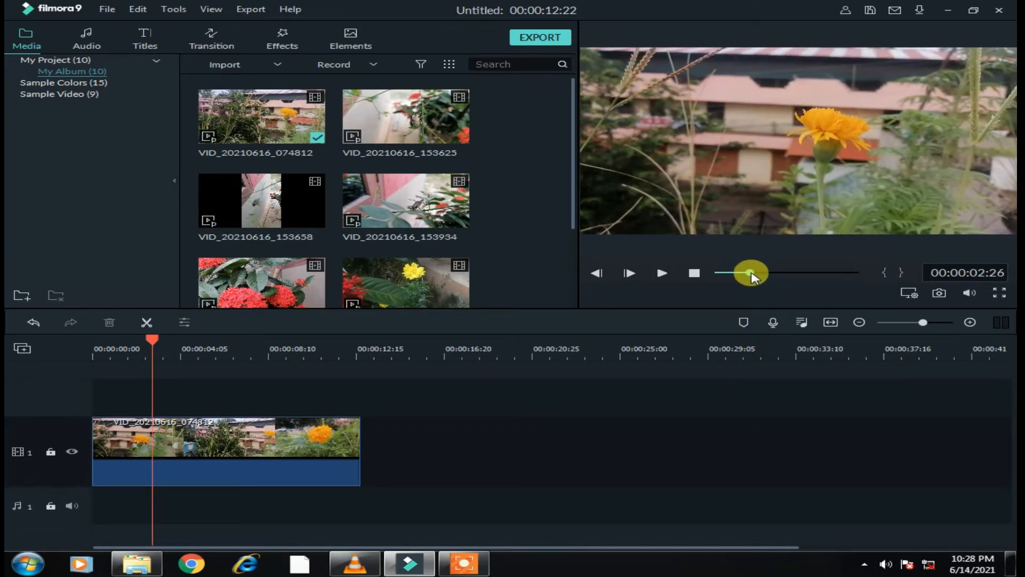
{"action": "left_click", "coordinate": [146, 323]}
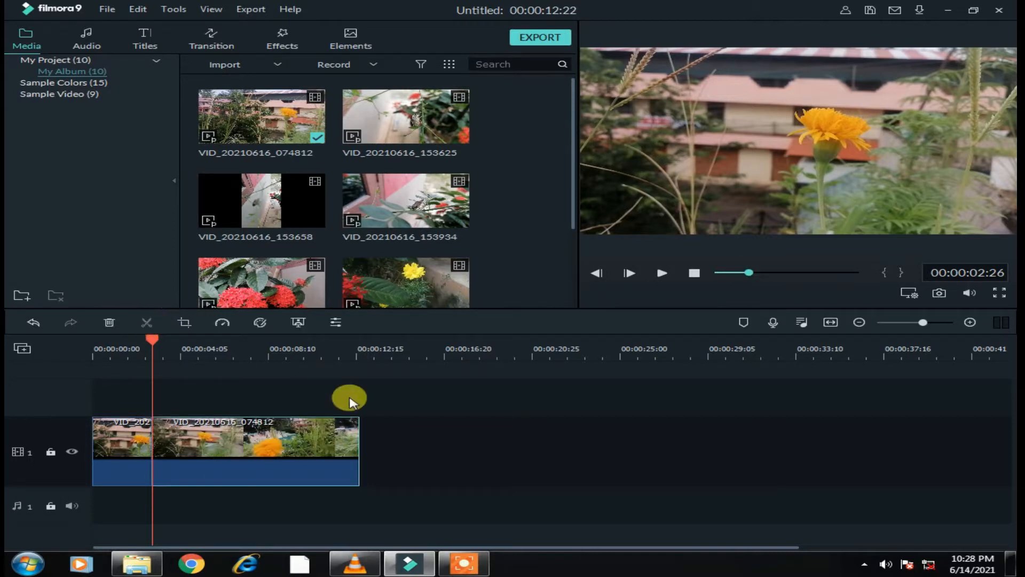
Split the remaining part of the clip at 00:00:09:15 and play it through to the end
{"action": "key", "text": "space"}
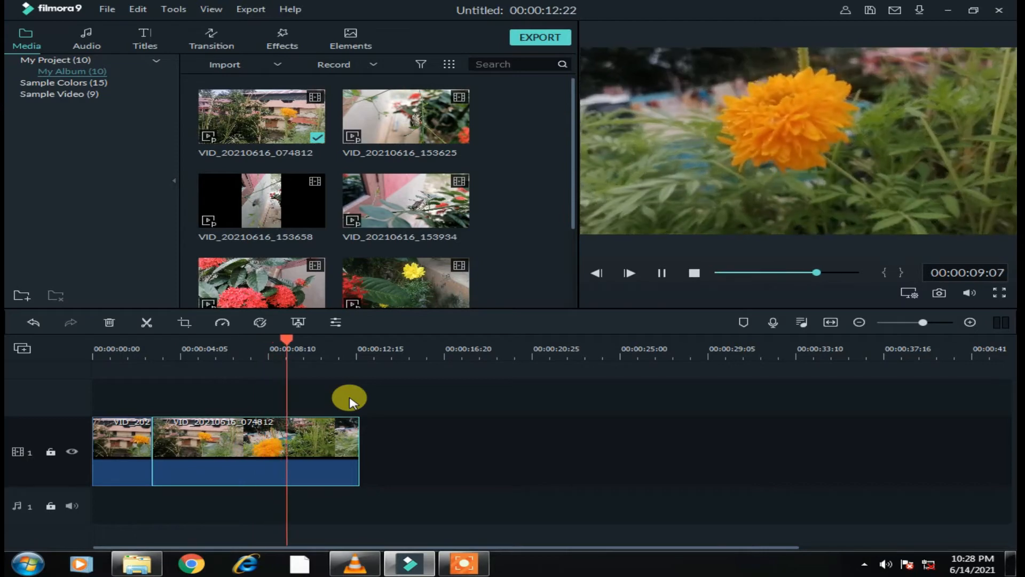
{"action": "key", "text": "space"}
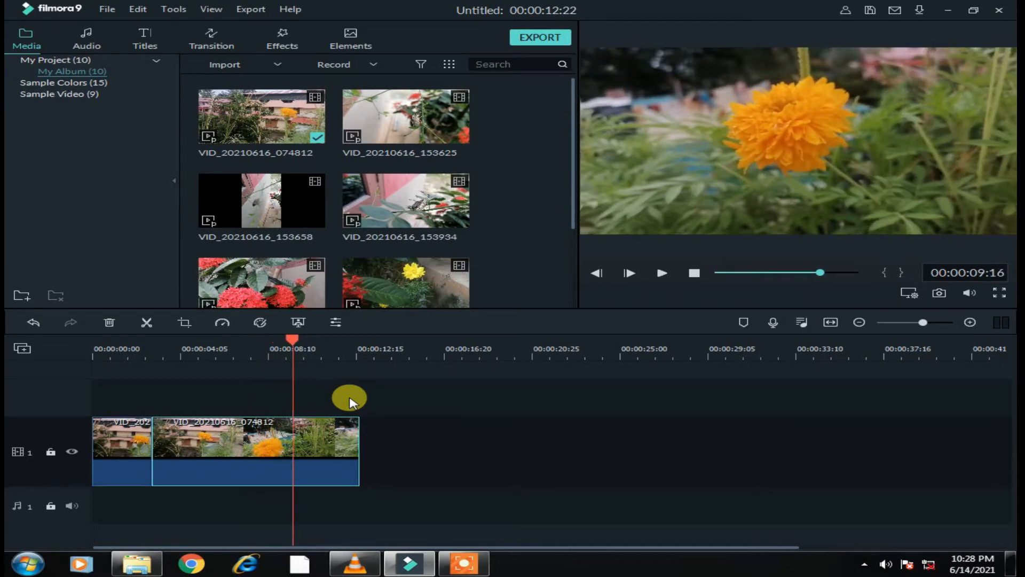
{"action": "key", "text": "ctrl+b"}
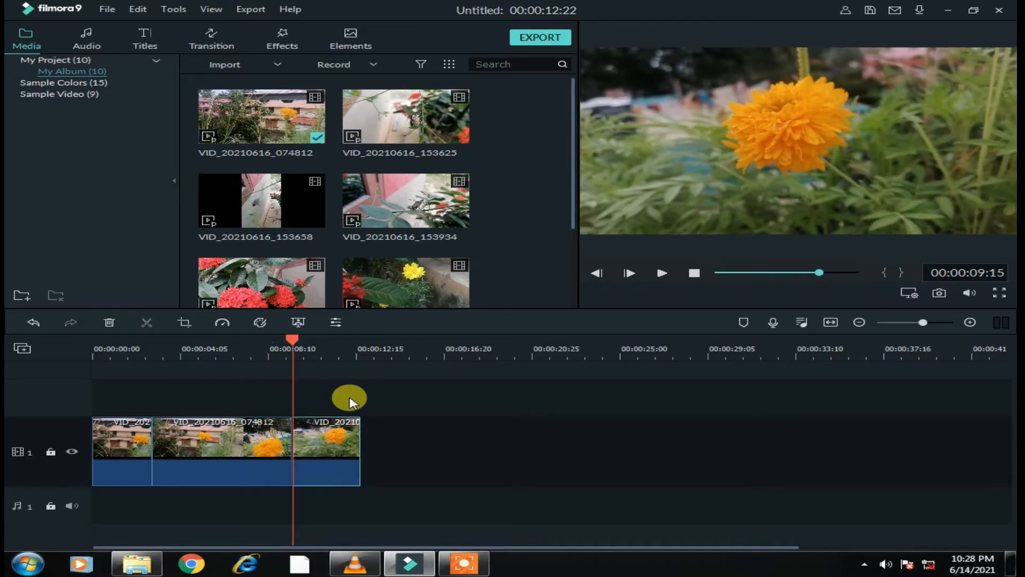
{"action": "key", "text": "space"}
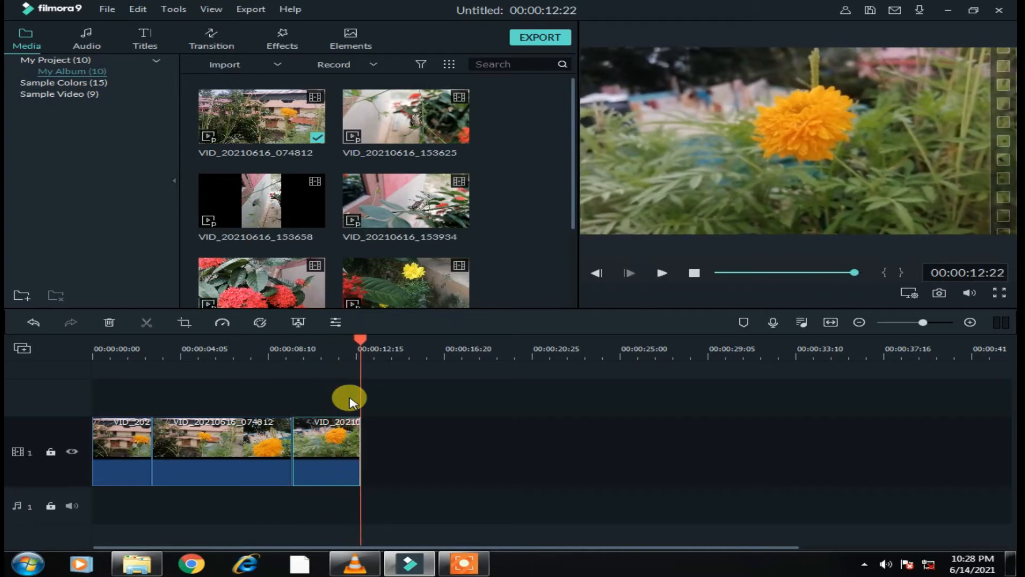
Delete the middle piece of the VID_20210616_074812 clip and remove the empty gap it leaves on the track
{"action": "right_click", "coordinate": [263, 441]}
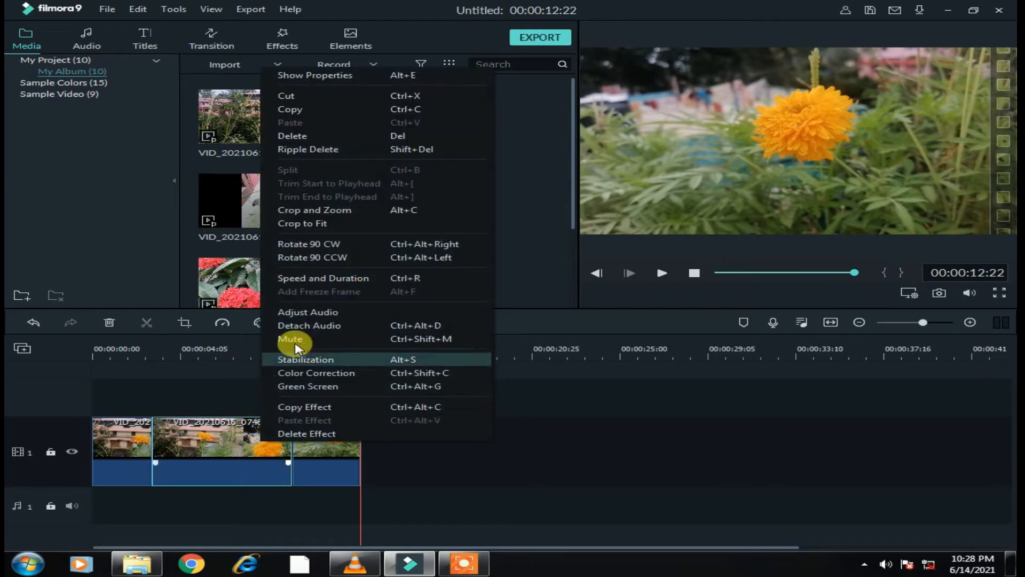
{"action": "left_click", "coordinate": [296, 137]}
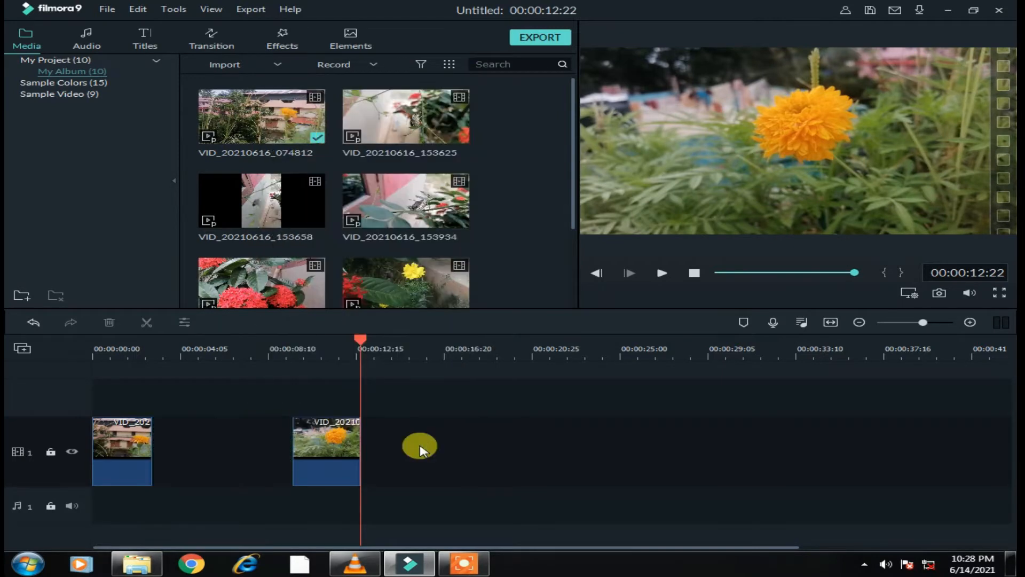
{"action": "left_click", "coordinate": [252, 450]}
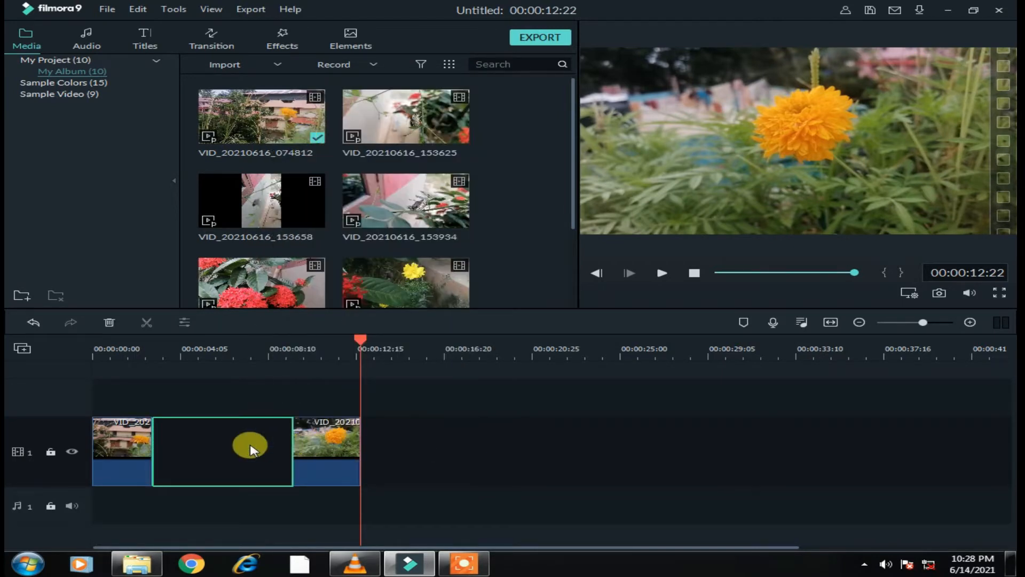
{"action": "key", "text": "Delete"}
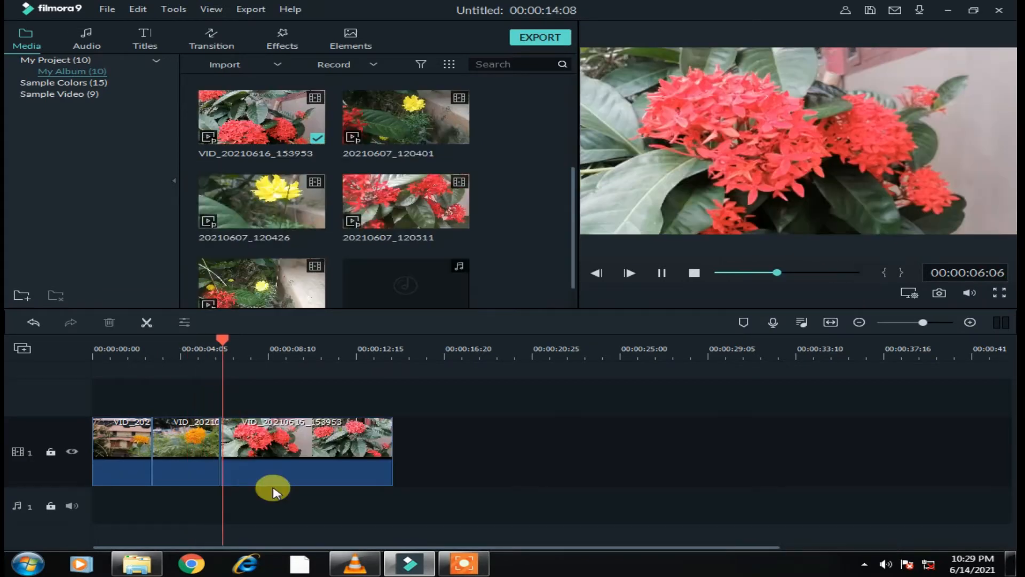
Split the VID_20210616_153953 clip into four pieces during playback, placing the last cut at 00:00:13:16
{"action": "key", "text": "ctrl+b"}
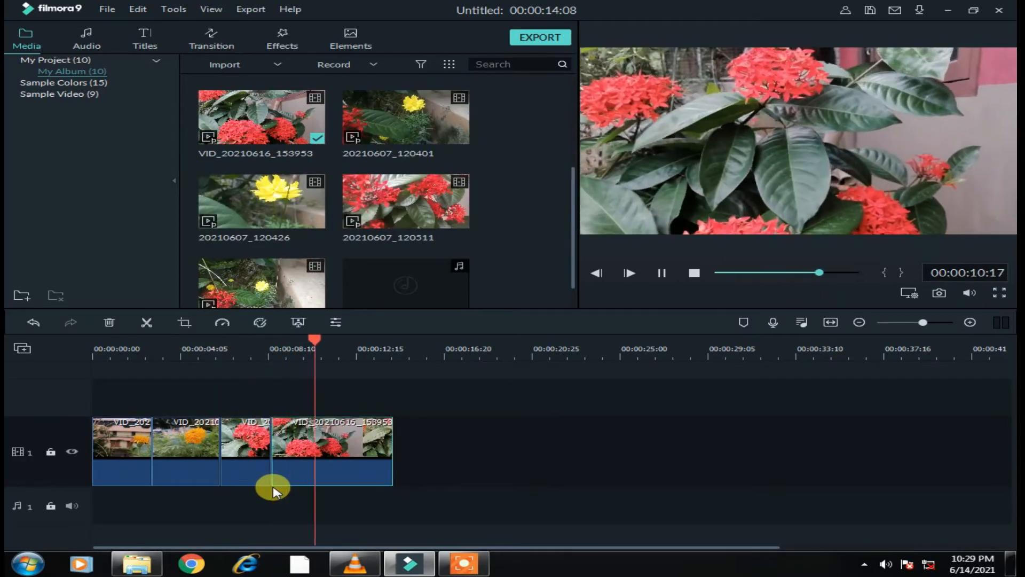
{"action": "key", "text": "ctrl+b"}
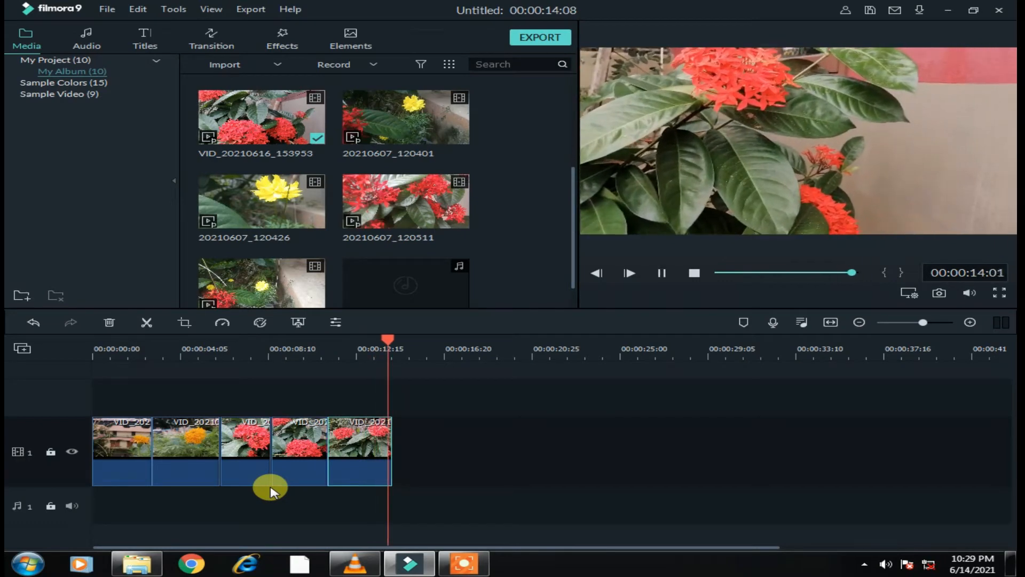
{"action": "key", "text": "space"}
{"action": "key", "text": "ctrl+b"}
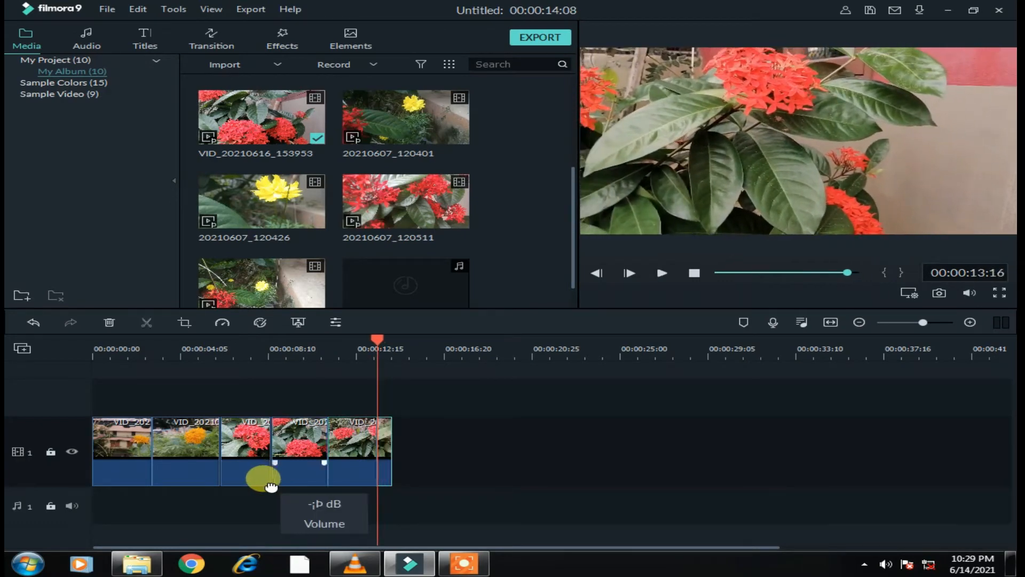
Delete the second and last pieces of the VID_20210616_153953 clip and close the gap between the remaining two
{"action": "left_click", "coordinate": [308, 453]}
{"action": "key", "text": "Delete"}
{"action": "left_click", "coordinate": [386, 447]}
{"action": "key", "text": "Delete"}
{"action": "left_click", "coordinate": [304, 447]}
{"action": "key", "text": "Delete"}
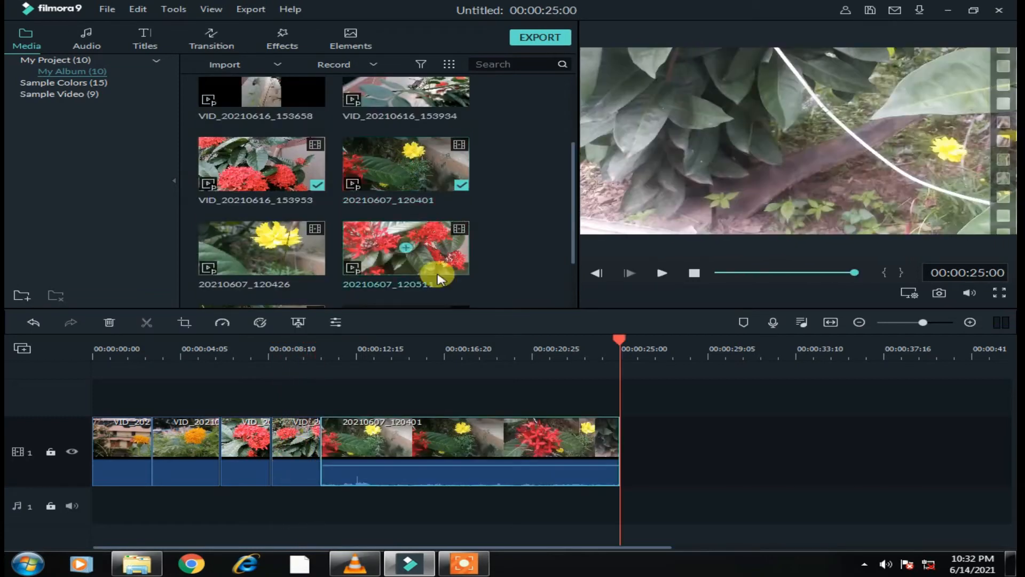
Silence the audio of clip 20210607_120401 and split it into three pieces, with the last cut at 00:00:20:16
{"action": "left_click_drag", "start_coordinate": [448, 465], "coordinate": [448, 483]}
{"action": "key", "text": "space"}
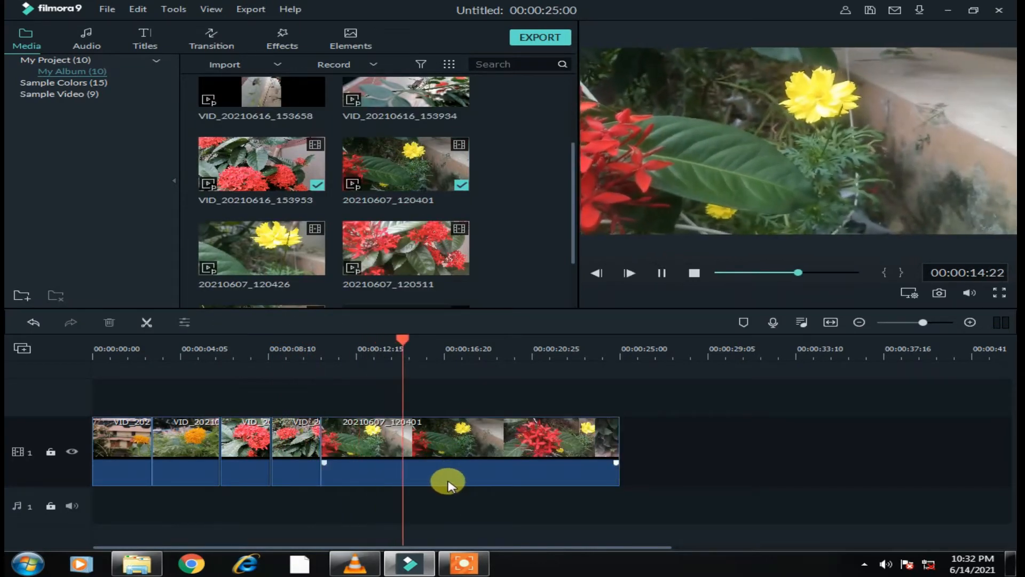
{"action": "key", "text": "ctrl+b"}
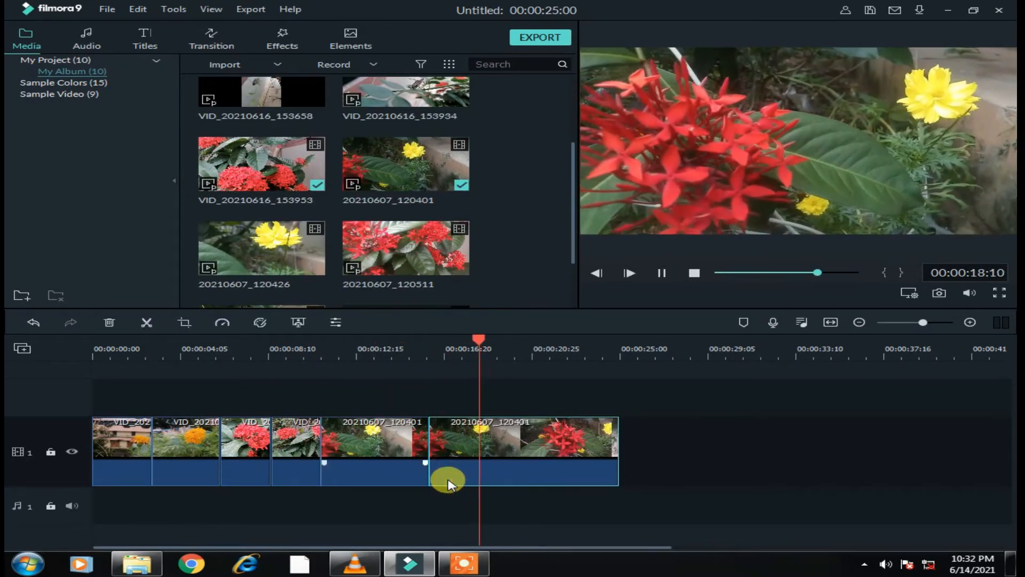
{"action": "key", "text": "ctrl+b"}
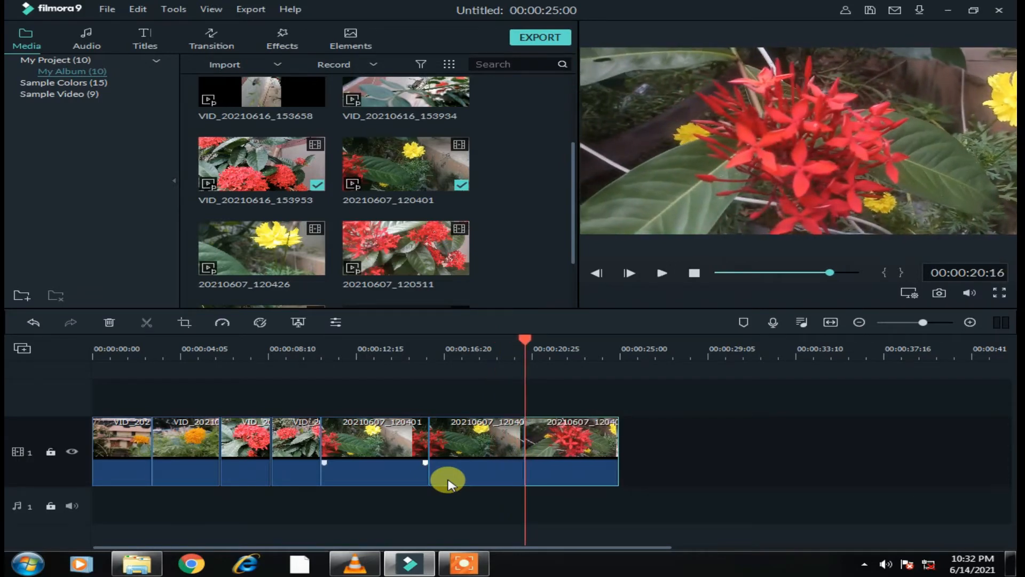
Delete the first and last pieces of clip 20210607_120401 and move the remaining piece against the preceding clip
{"action": "key", "text": "Delete"}
{"action": "left_click", "coordinate": [404, 458]}
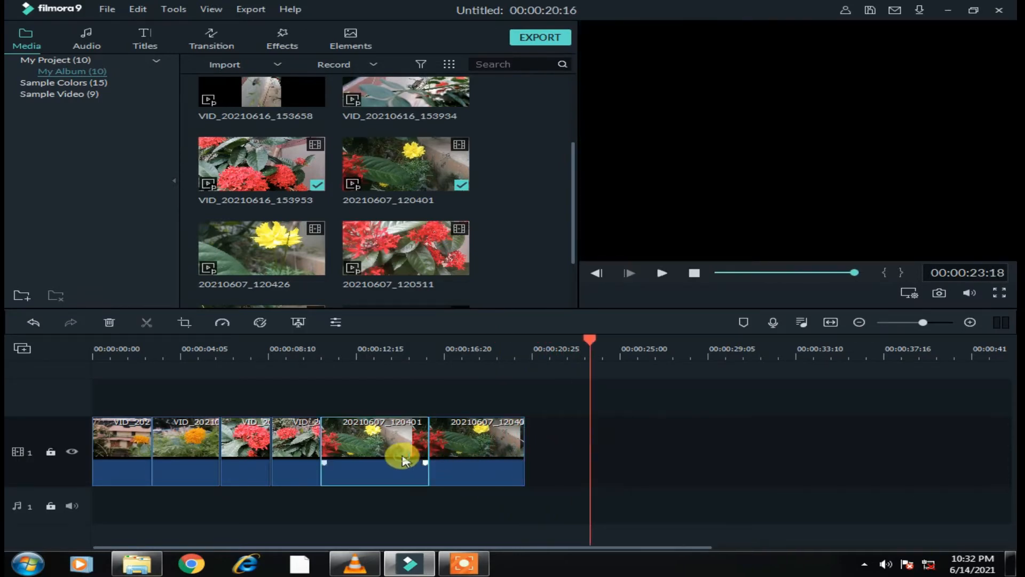
{"action": "key", "text": "Delete"}
{"action": "left_click_drag", "start_coordinate": [467, 450], "coordinate": [359, 450]}
Add clip 20210607_120426 to the end of the video track and silence its audio
{"action": "left_click", "coordinate": [261, 249]}
{"action": "left_click_drag", "start_coordinate": [505, 464], "coordinate": [514, 495]}
Play clip 20210607_120426 from its beginning and split it near the 19-second mark of the timeline
{"action": "key", "text": "Up"}
{"action": "key", "text": "space"}
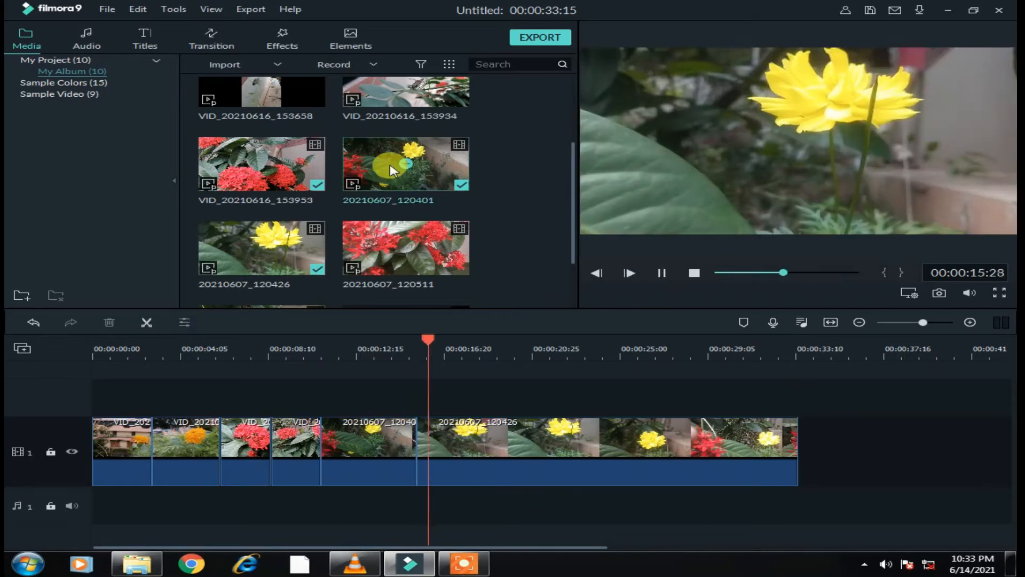
{"action": "key", "text": "ctrl+b"}
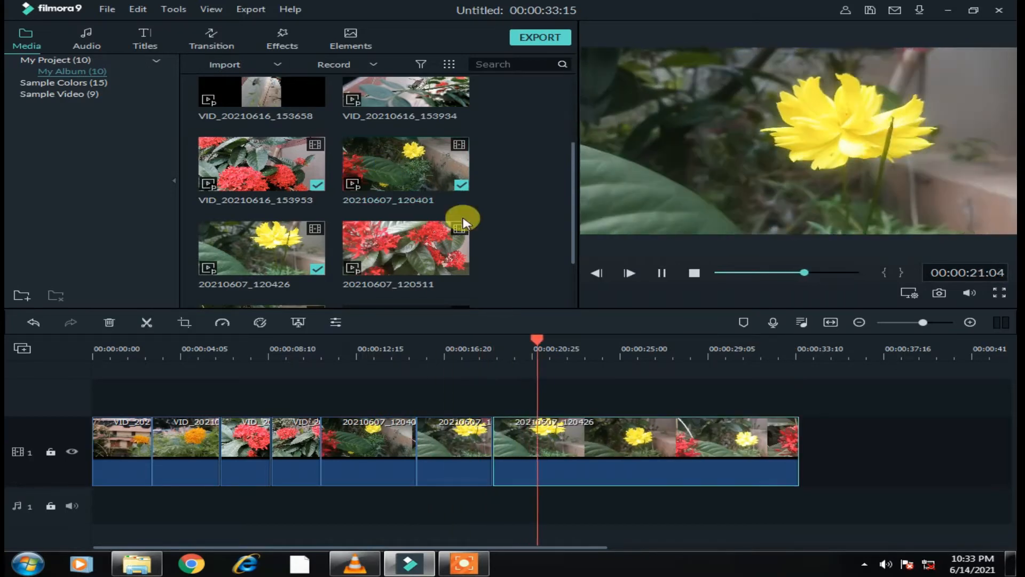
Add clip 20210607_120511 to the end of the video track, play it and split it near the 24-second mark
{"action": "left_click_drag", "start_coordinate": [458, 217], "coordinate": [595, 446]}
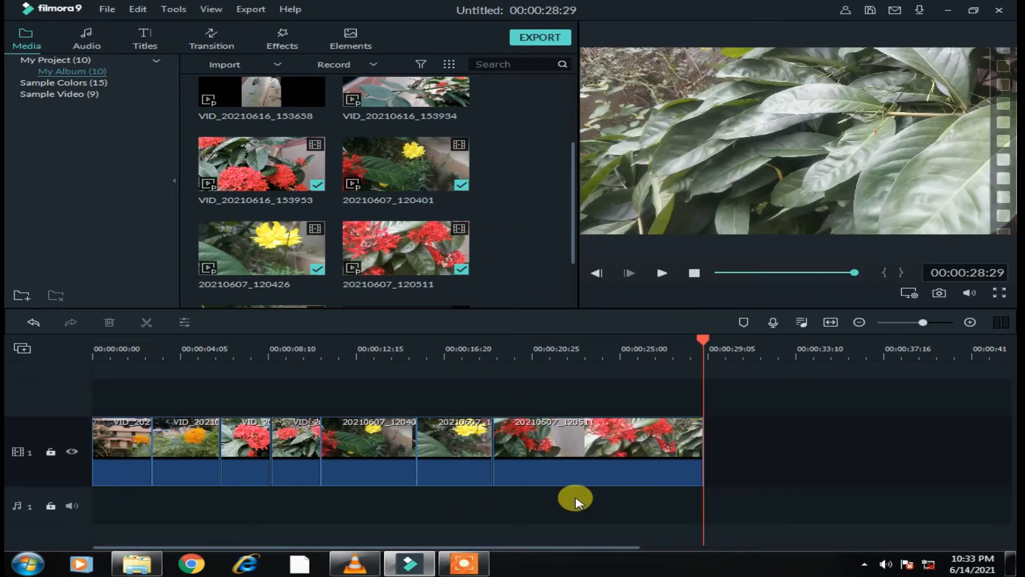
{"action": "key", "text": "Up"}
{"action": "key", "text": "space"}
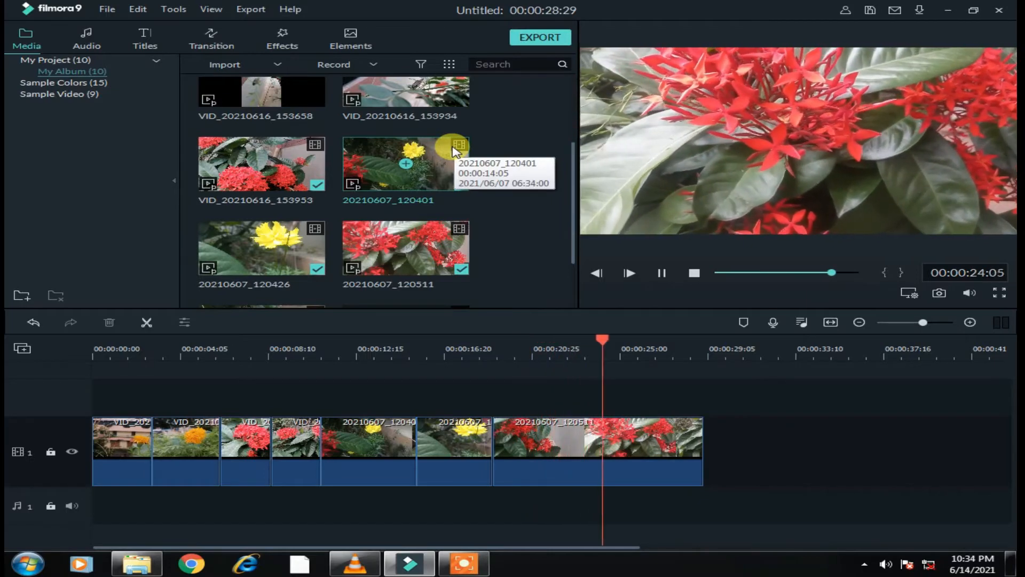
{"action": "key", "text": "ctrl+b"}
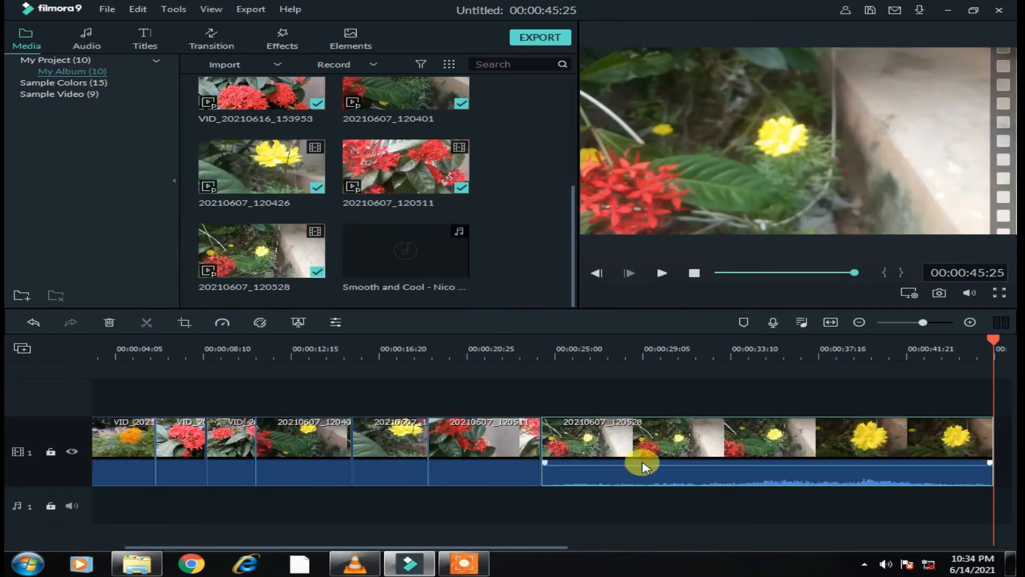
Play clip 20210607_120528 from its beginning and split it at 00:00:39:08 and 00:00:43:06
{"action": "key", "text": "Up"}
{"action": "key", "text": "space"}
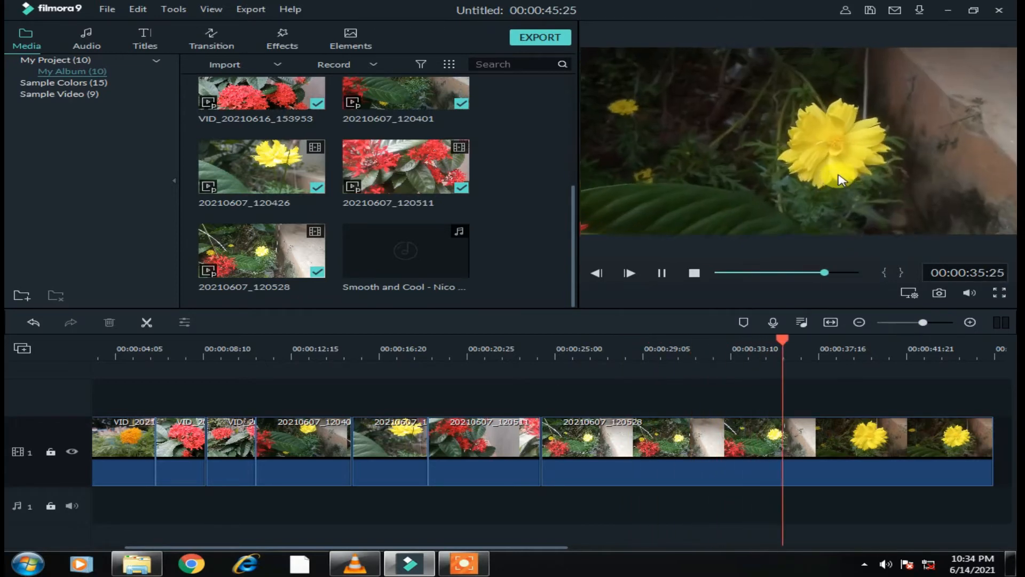
{"action": "key", "text": "space"}
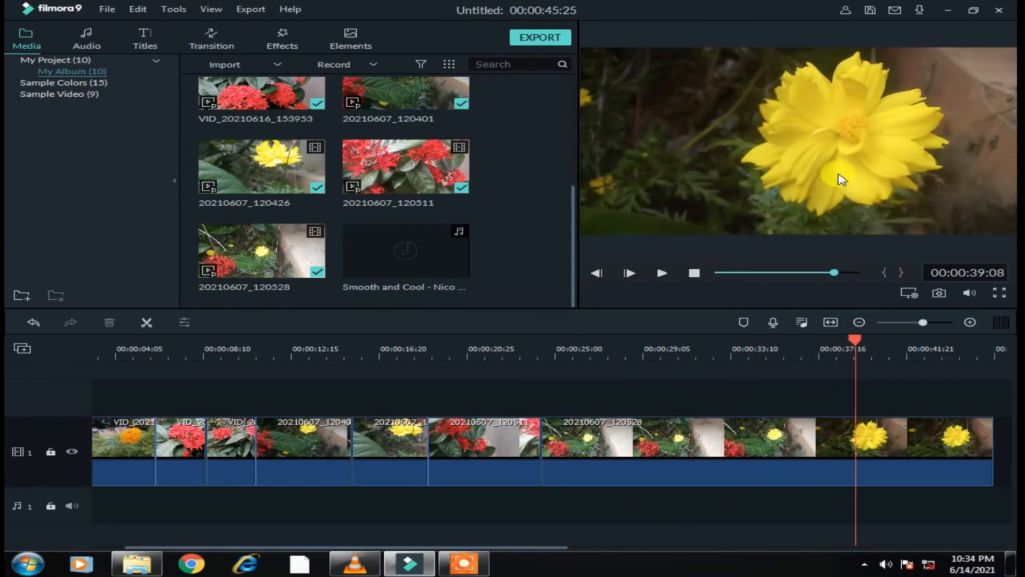
{"action": "key", "text": "ctrl+b"}
{"action": "key", "text": "space"}
{"action": "key", "text": "ctrl+b"}
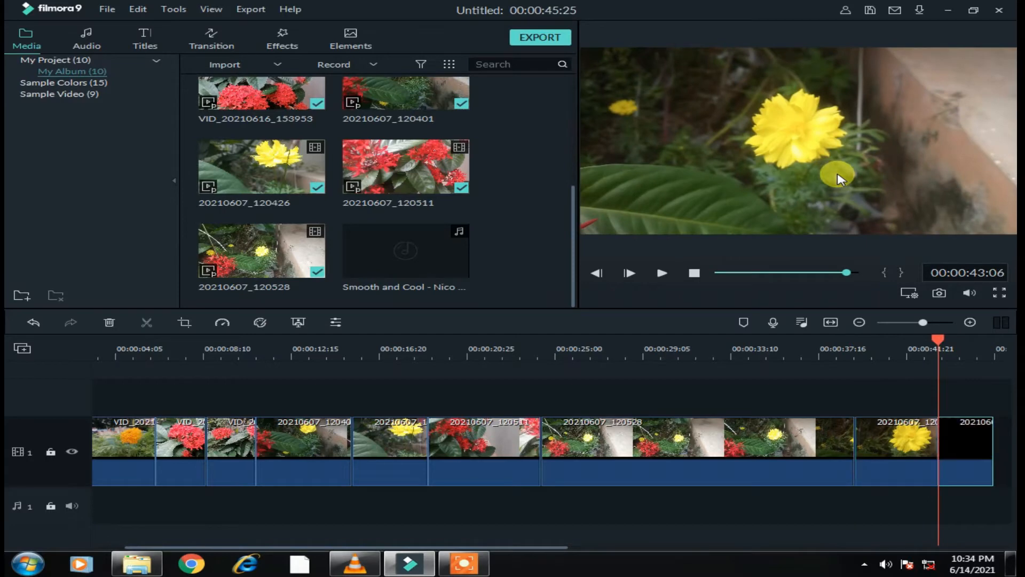
Delete the last and first pieces of clip 20210607_120528, keeping only the middle piece
{"action": "key", "text": "Delete"}
{"action": "left_click", "coordinate": [811, 442]}
{"action": "key", "text": "Delete"}
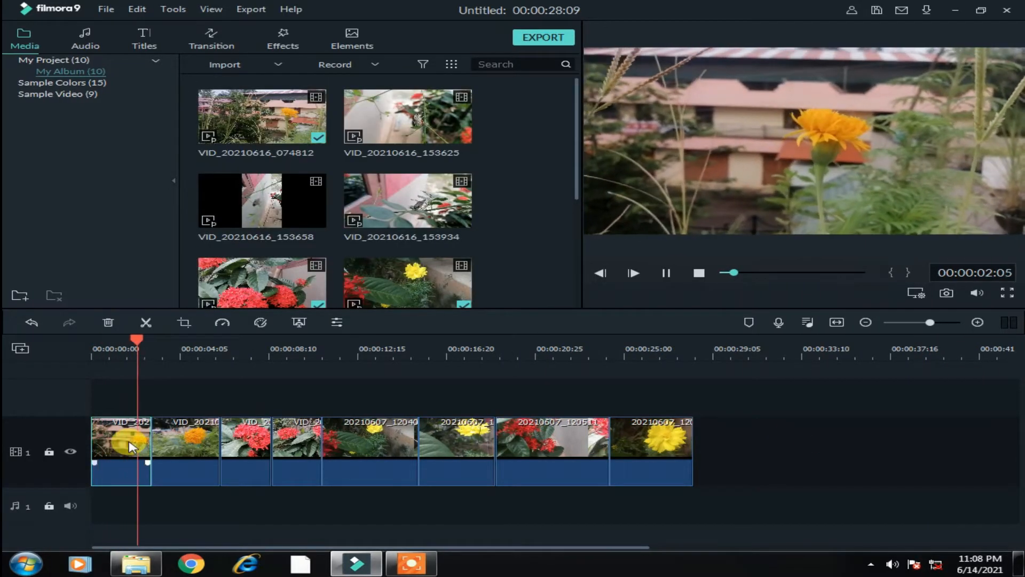
Crop the first clip on the timeline to 1099 x 618 around the orange flower, keeping the original ratio
{"action": "key", "text": "space"}
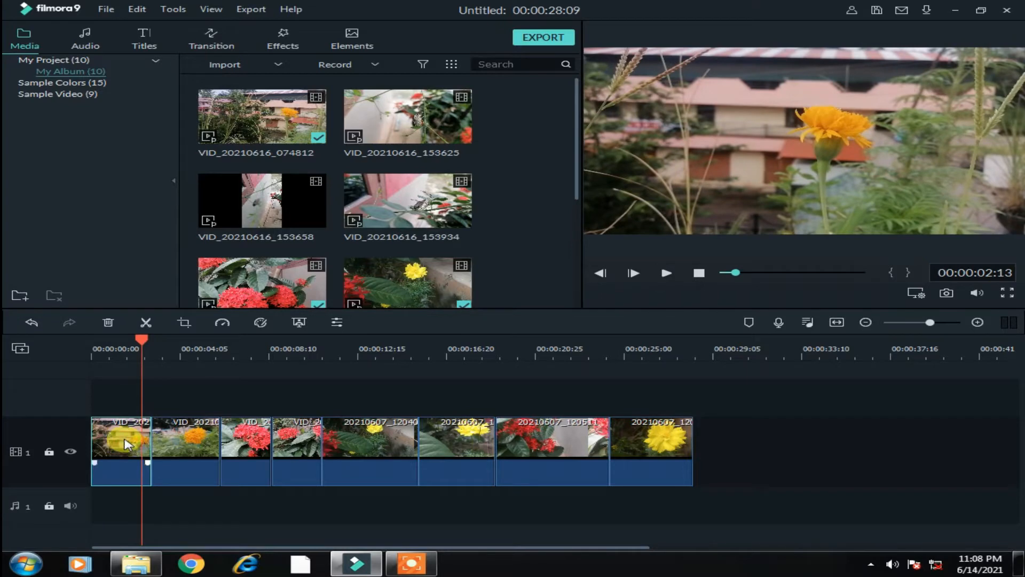
{"action": "left_click", "coordinate": [184, 322]}
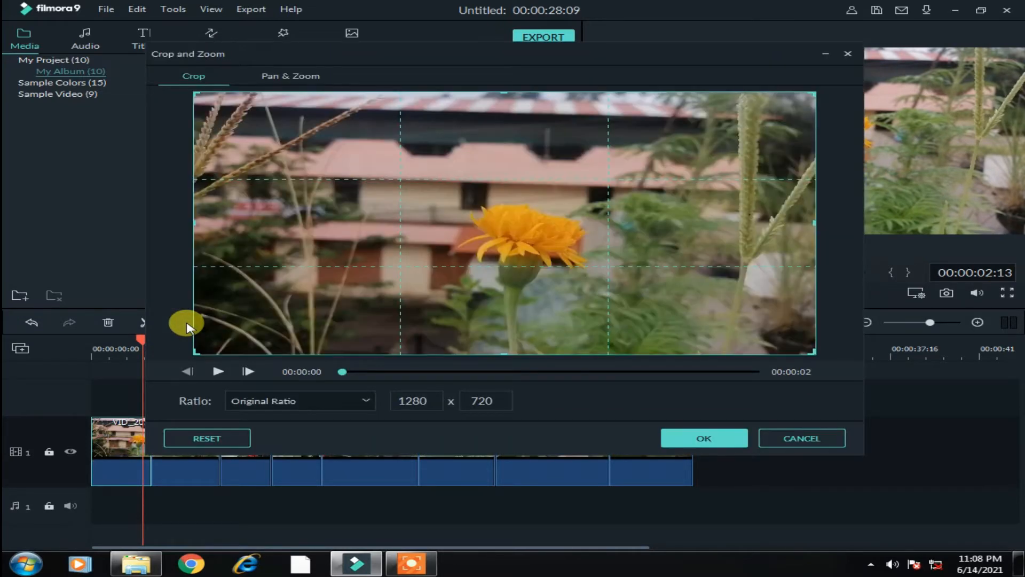
{"action": "left_click_drag", "start_coordinate": [196, 223], "coordinate": [319, 231]}
{"action": "left_click_drag", "start_coordinate": [462, 231], "coordinate": [498, 316]}
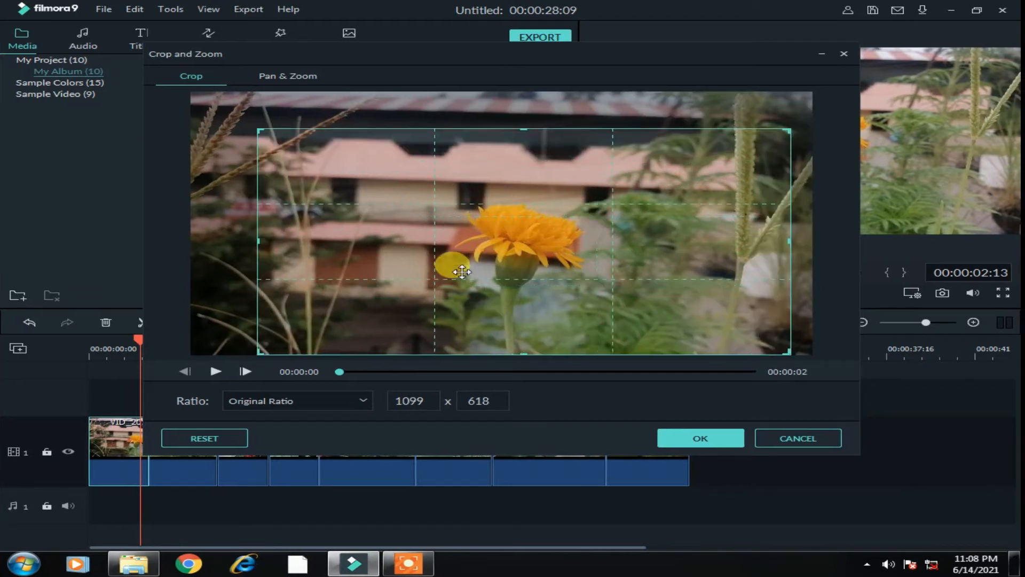
{"action": "left_click", "coordinate": [686, 446]}
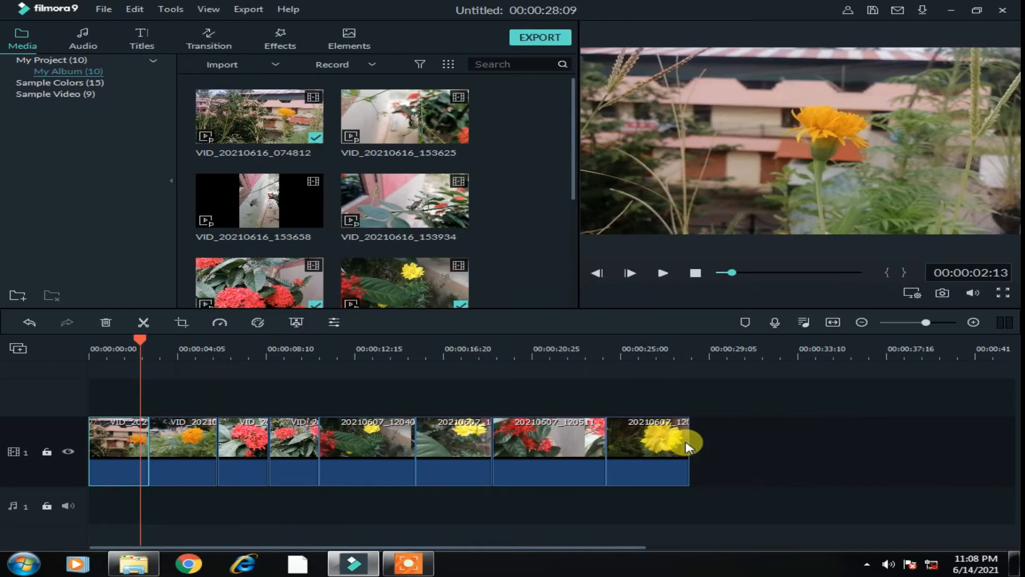
Crop the second clip on the timeline to 1163 x 654 around the orange flower, keeping the original ratio
{"action": "left_click", "coordinate": [200, 455]}
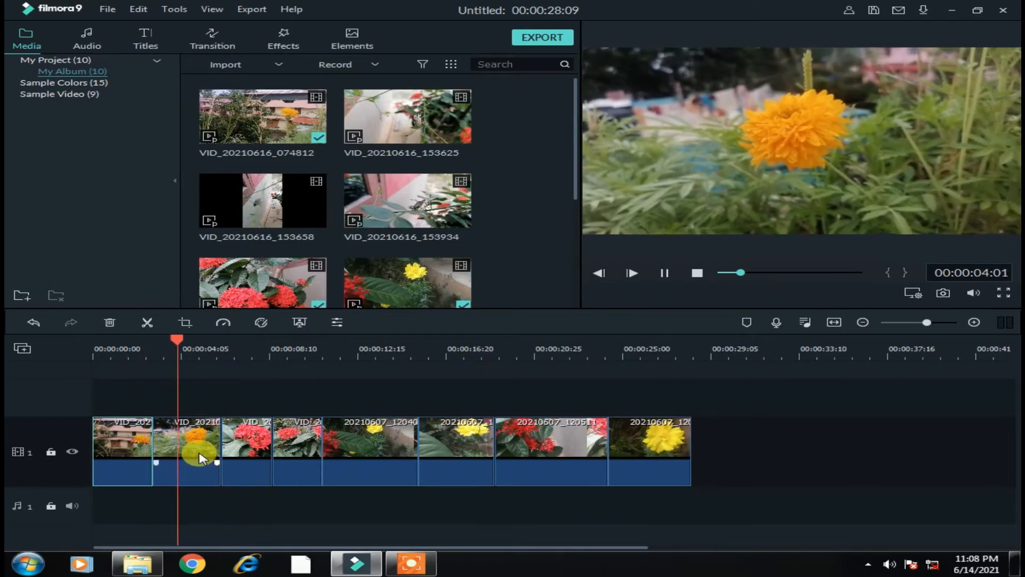
{"action": "left_click", "coordinate": [138, 464]}
{"action": "left_click", "coordinate": [171, 452]}
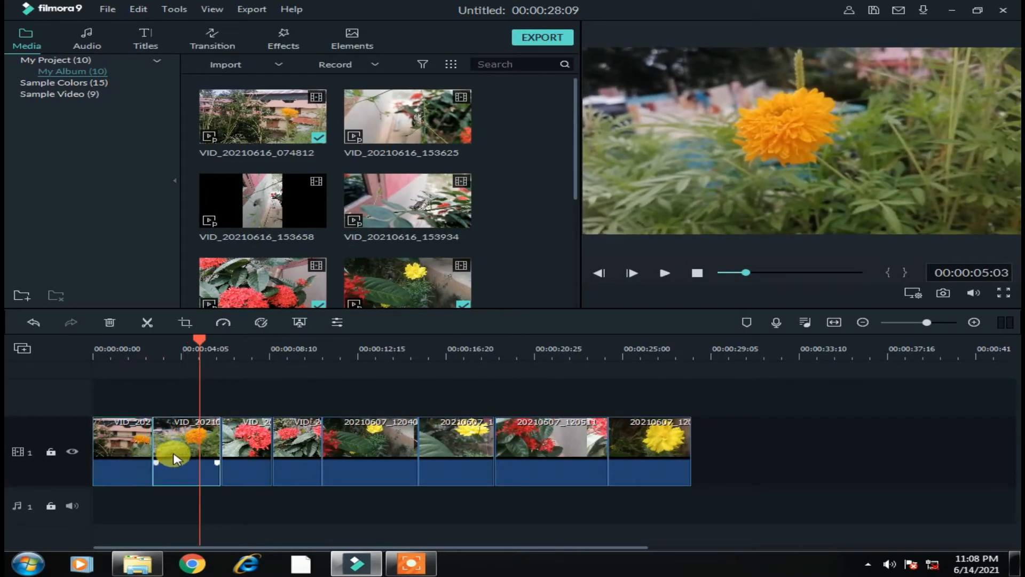
{"action": "left_click", "coordinate": [185, 323]}
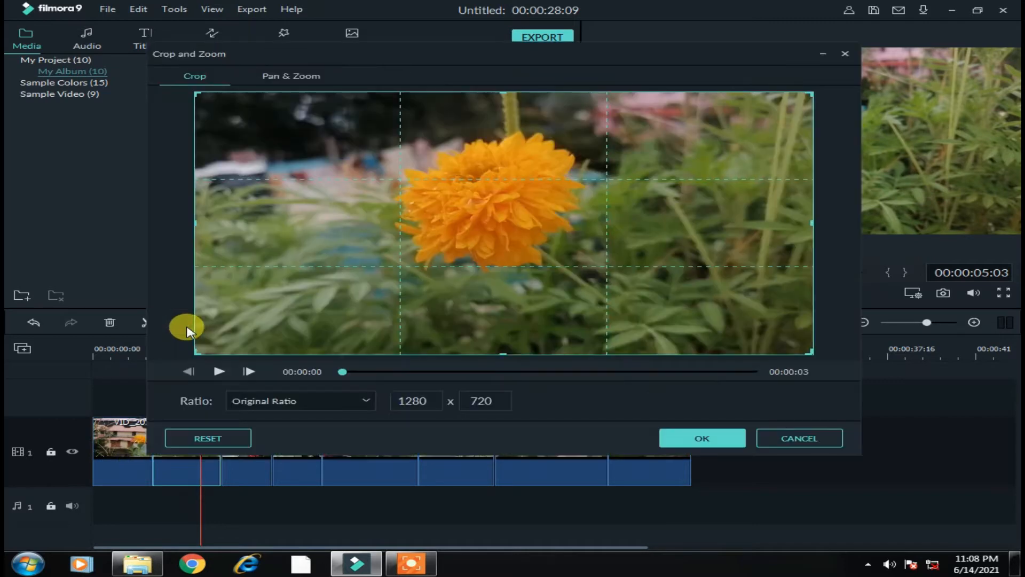
{"action": "left_click_drag", "start_coordinate": [199, 224], "coordinate": [240, 224]}
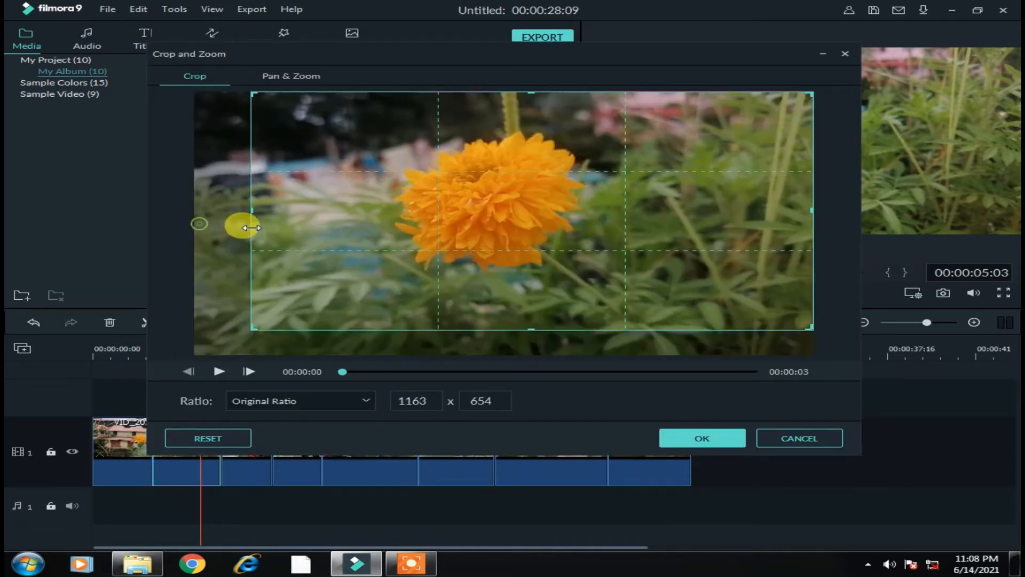
{"action": "left_click_drag", "start_coordinate": [458, 224], "coordinate": [428, 224]}
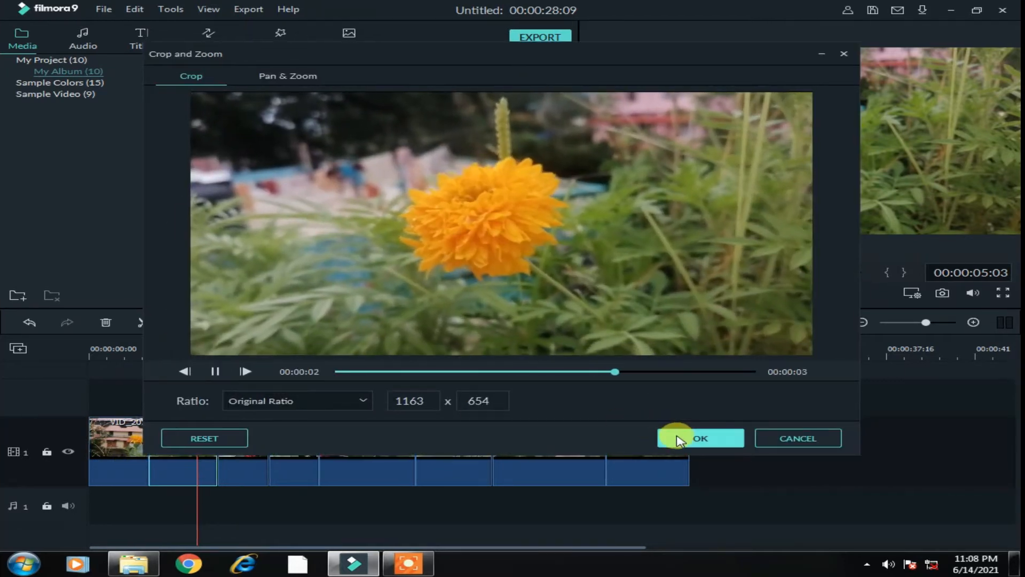
{"action": "left_click", "coordinate": [670, 435]}
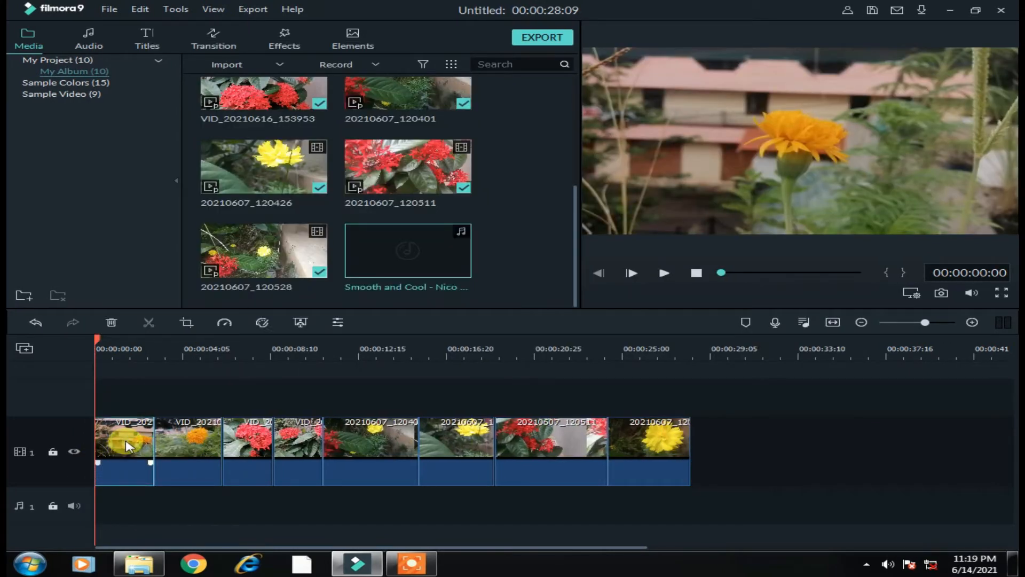
Set the first clip's speed to 1.350 with Ripple Edit on and play the result
{"action": "right_click", "coordinate": [128, 446]}
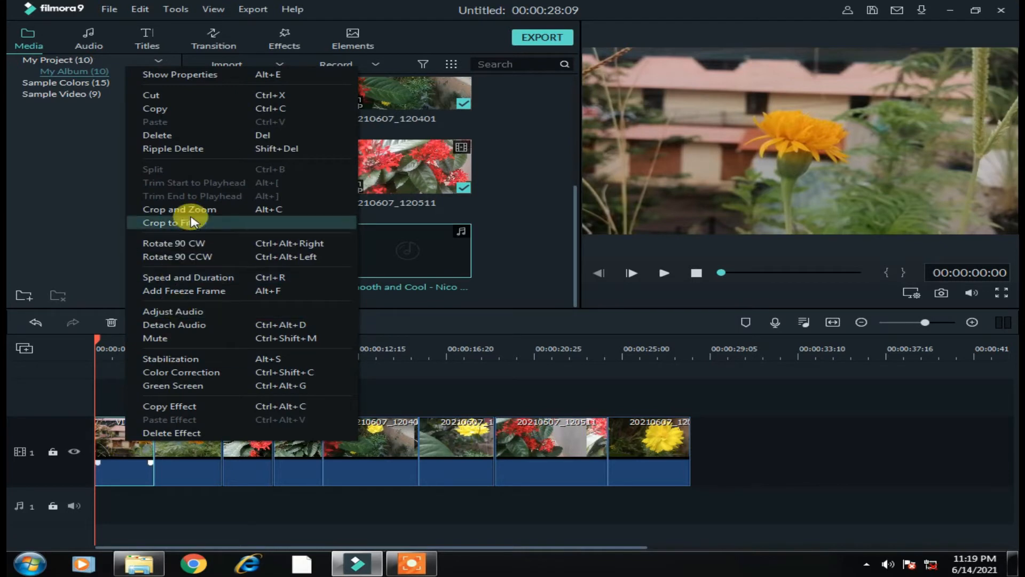
{"action": "left_click", "coordinate": [243, 280]}
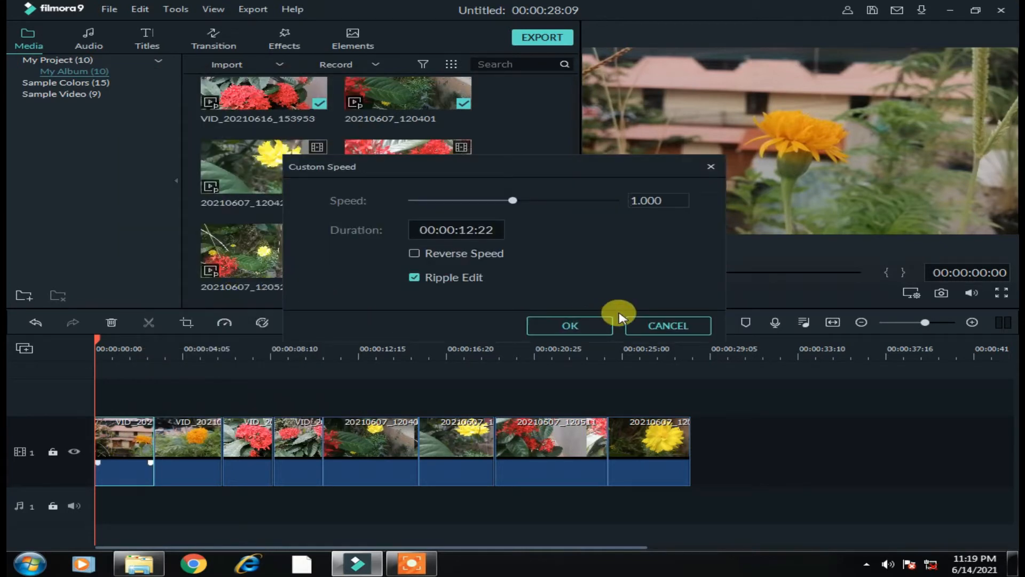
{"action": "left_click", "coordinate": [674, 201]}
{"action": "key", "text": "BackSpace"}
{"action": "key", "text": "BackSpace"}
{"action": "key", "text": "BackSpace"}
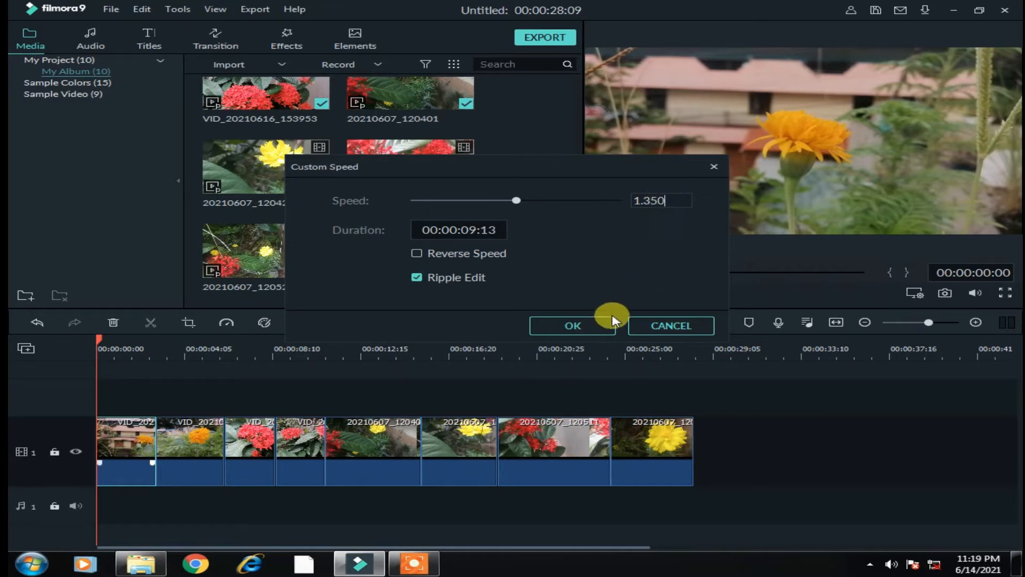
{"action": "left_click", "coordinate": [591, 324]}
{"action": "key", "text": "space"}
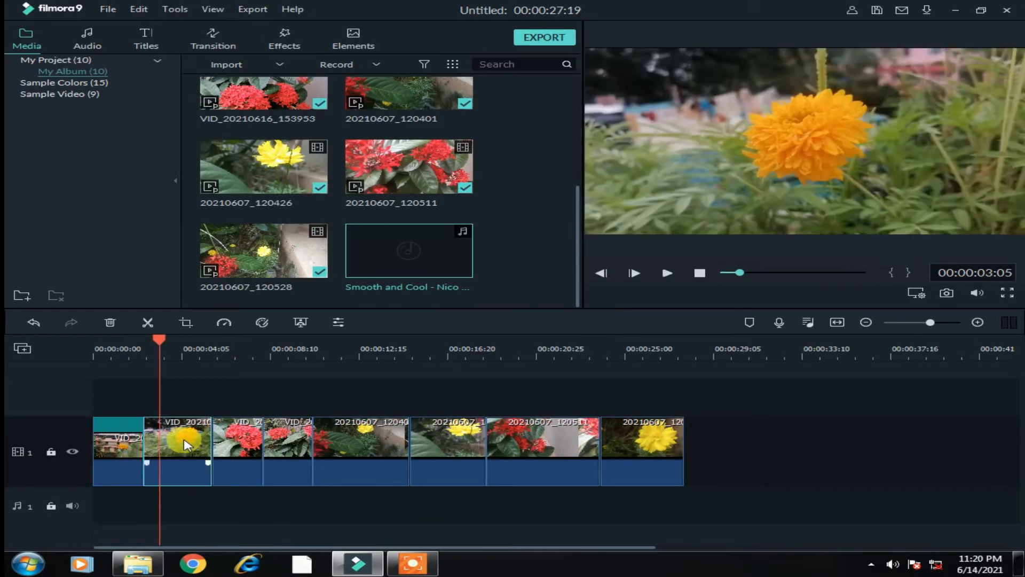
Set the second clip's speed to 1.200 with Ripple Edit on
{"action": "key", "text": "ctrl+r"}
{"action": "left_click", "coordinate": [671, 205]}
{"action": "type", "text": "1."}
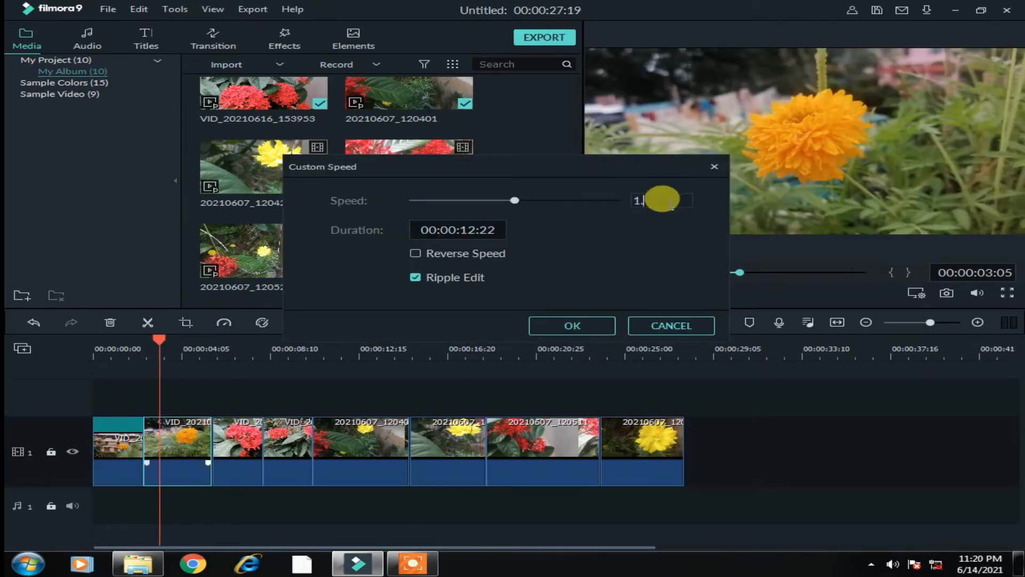
{"action": "type", "text": "200"}
{"action": "left_click", "coordinate": [586, 323]}
Increase the custom speed of the third and fourth clips, the two red flower shots, with Ripple Edit on
{"action": "left_click", "coordinate": [234, 443]}
{"action": "key", "text": "ctrl+r"}
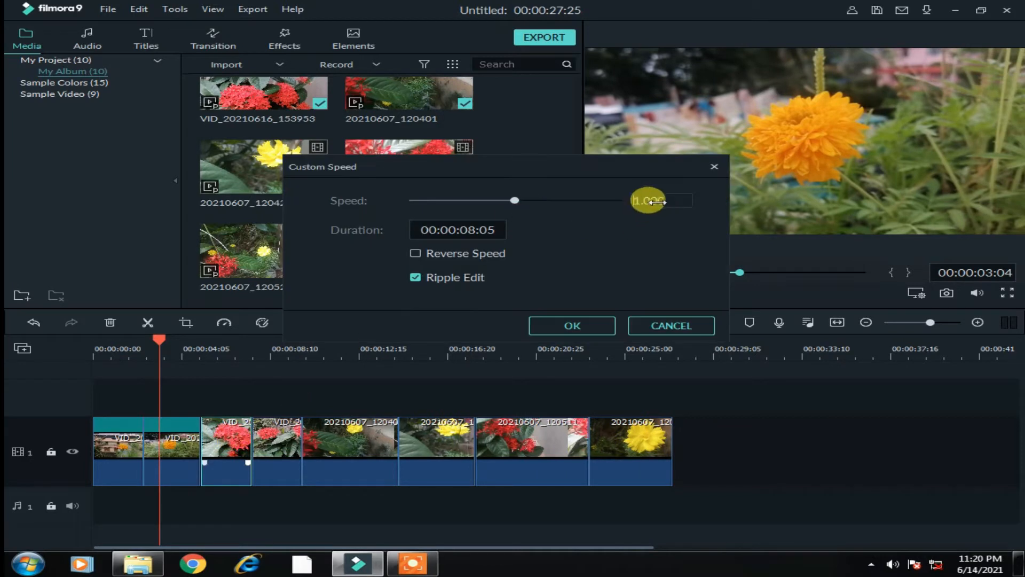
{"action": "left_click", "coordinate": [534, 322]}
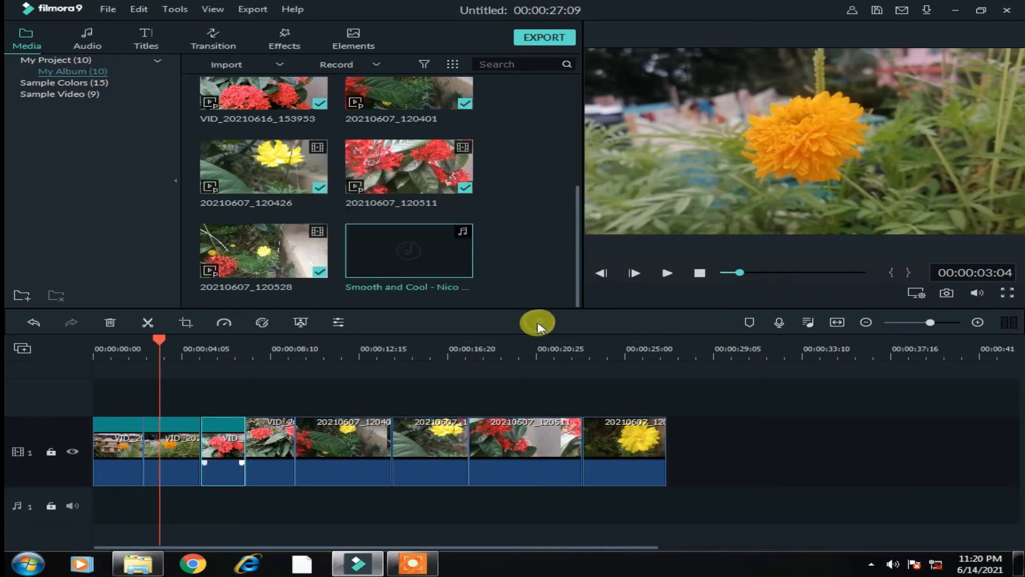
{"action": "left_click", "coordinate": [267, 435]}
{"action": "key", "text": "ctrl+r"}
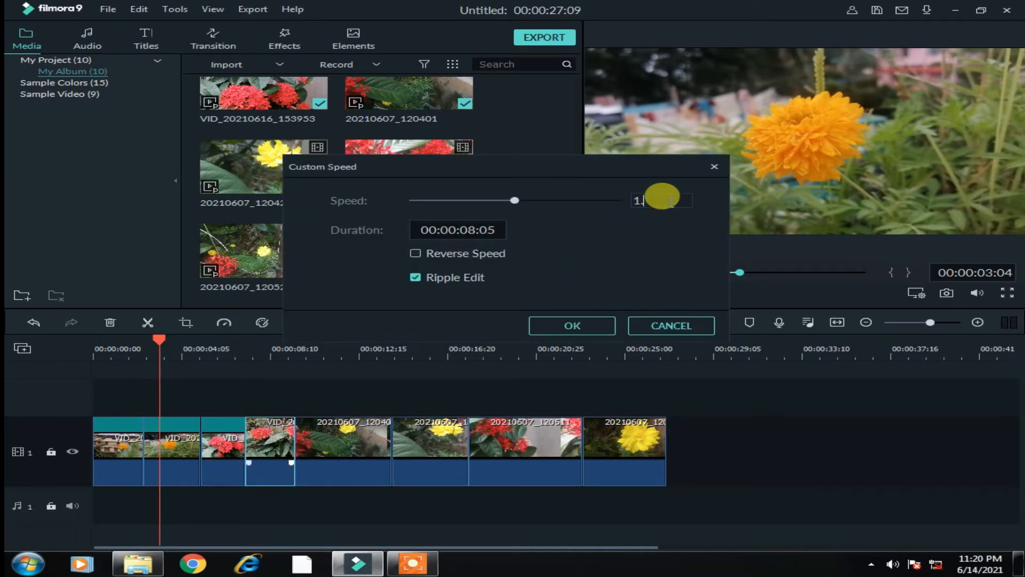
{"action": "left_click", "coordinate": [572, 325]}
Set the speed of the fifth clip, 20210607_120401, to 1.200
{"action": "left_click", "coordinate": [339, 438]}
{"action": "key", "text": "ctrl+r"}
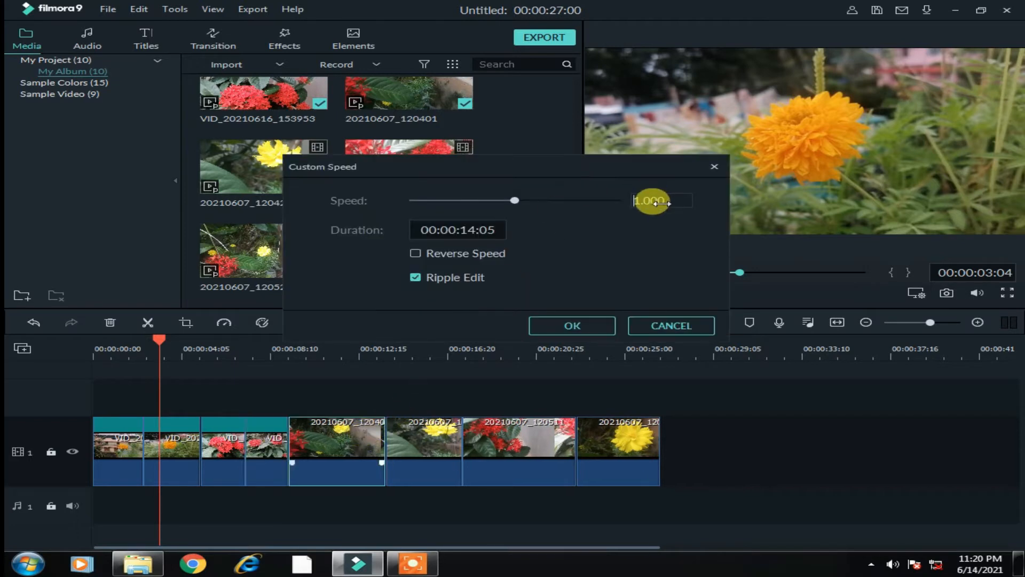
{"action": "type", "text": "1.200"}
{"action": "left_click", "coordinate": [591, 322]}
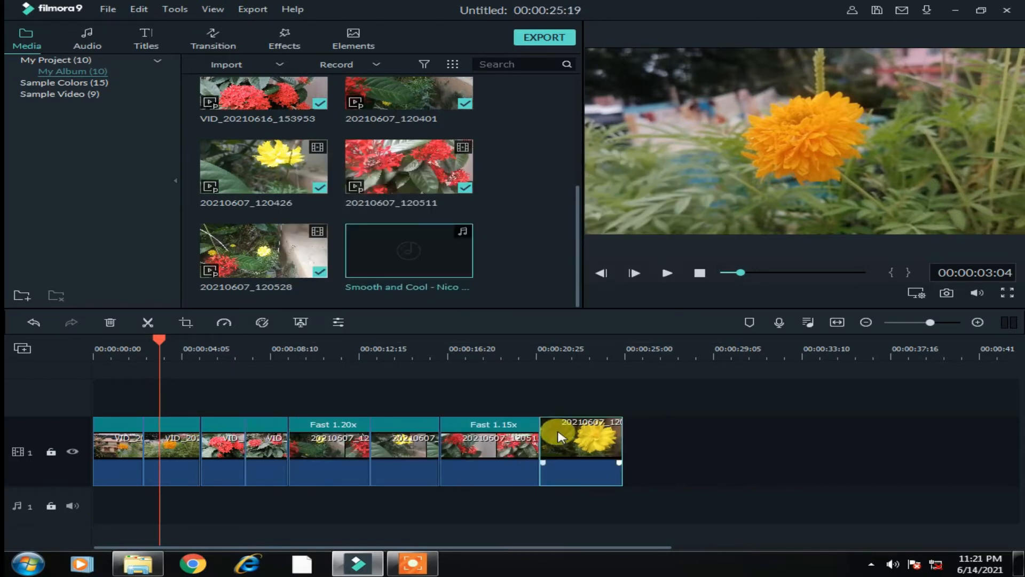
Set the speed of the last clip, the yellow flower shot 20210607_120528, to 1.150
{"action": "left_click", "coordinate": [556, 435]}
{"action": "key", "text": "ctrl+r"}
{"action": "type", "text": "1.150"}
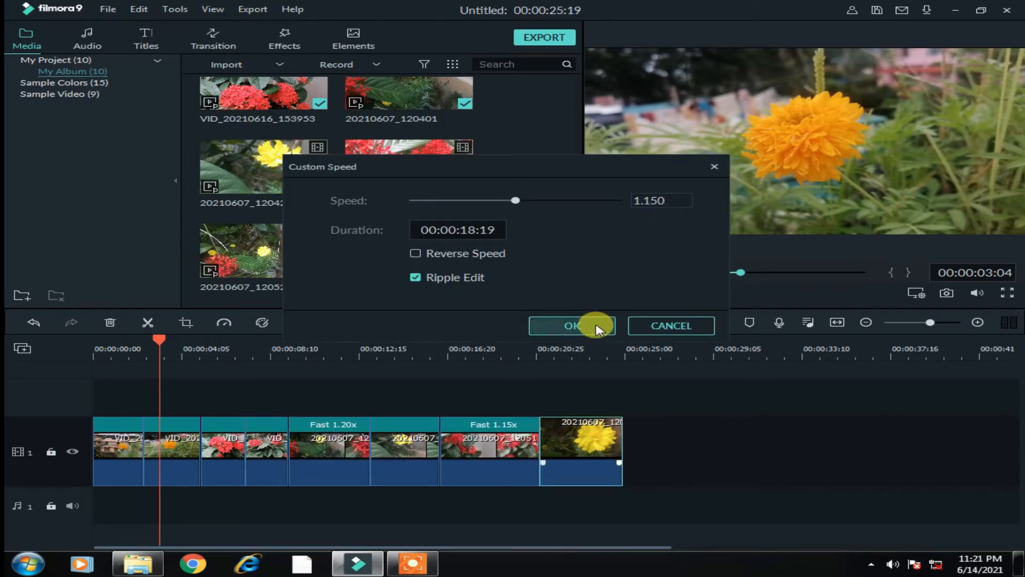
{"action": "left_click", "coordinate": [595, 325]}
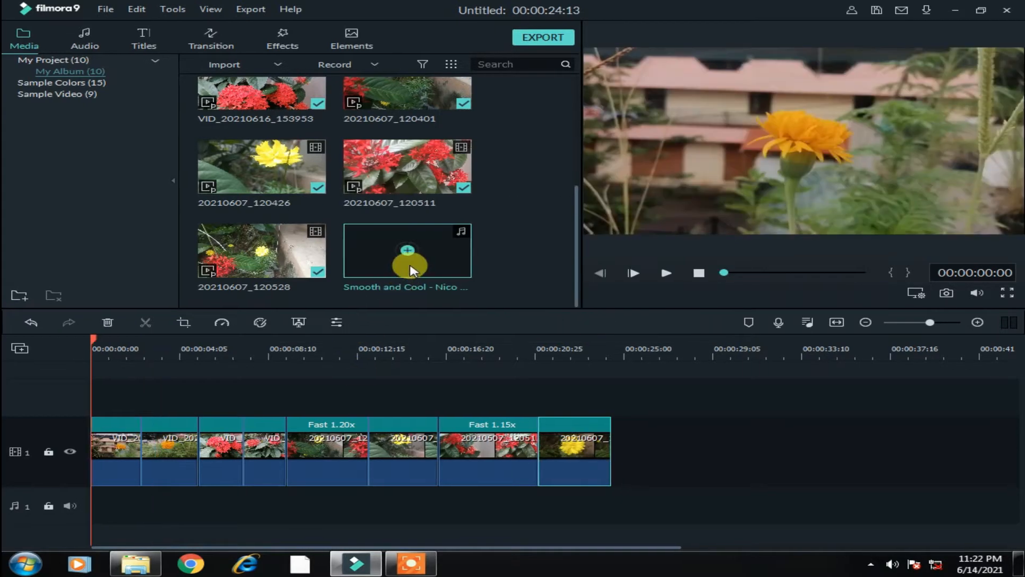
Add the Smooth and Cool music to the start of the audio track, split it at 00:00:24:13 and delete the excess
{"action": "left_click_drag", "start_coordinate": [410, 270], "coordinate": [85, 491]}
{"action": "key", "text": "space"}
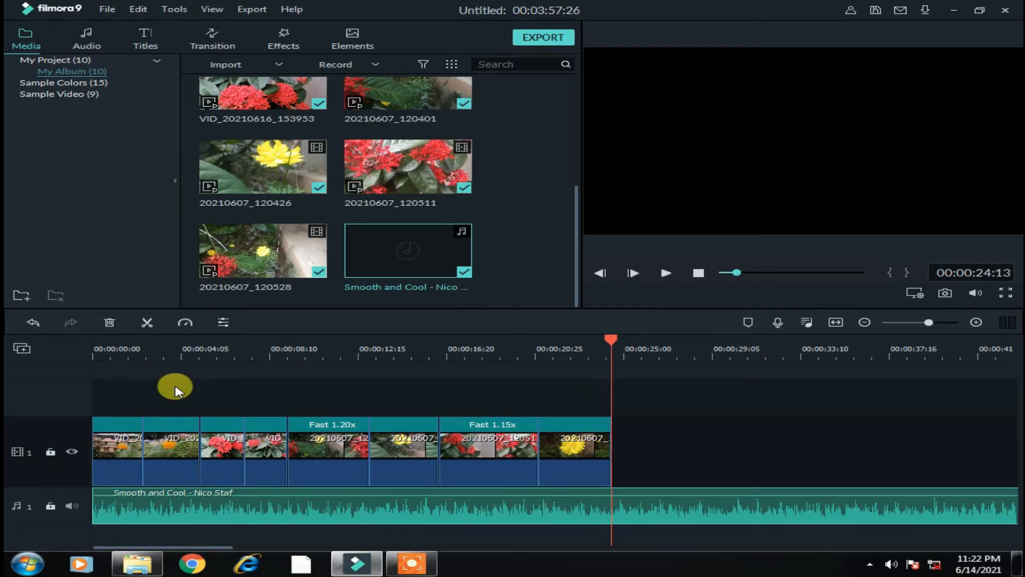
{"action": "left_click", "coordinate": [147, 323]}
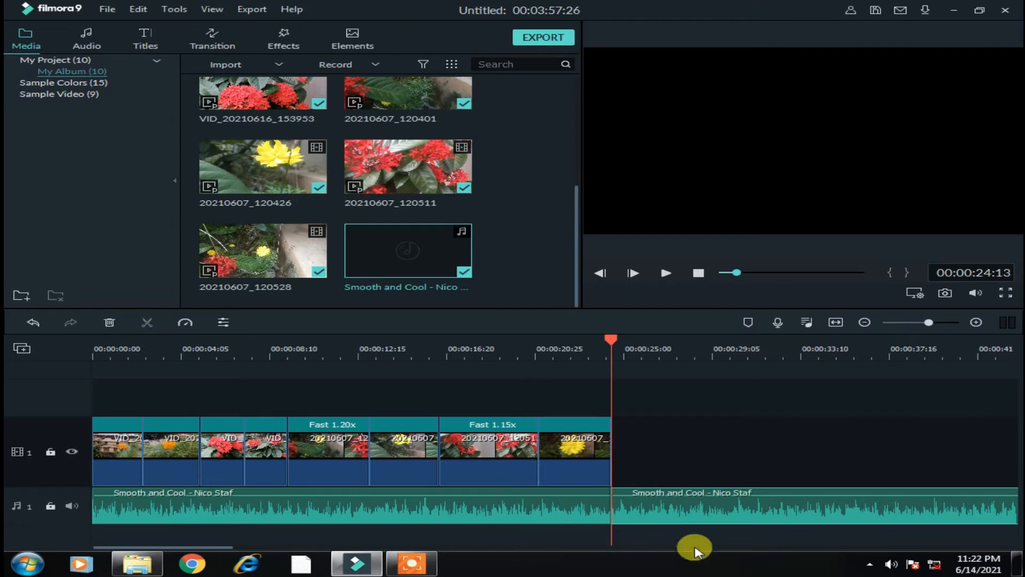
{"action": "key", "text": "Delete"}
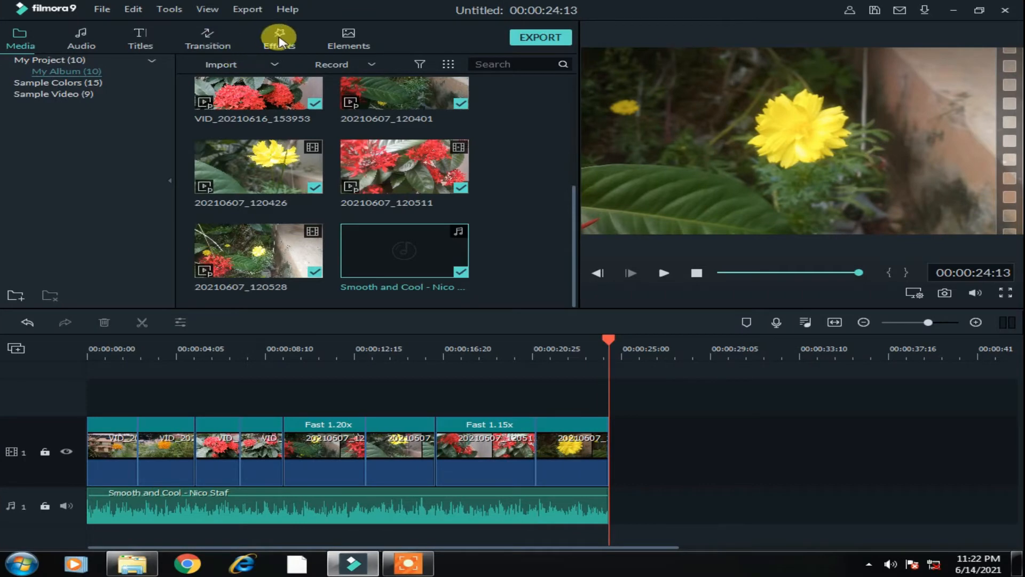
Preview the 70s effect and place it on the track above the first clip, covering that clip's length
{"action": "left_click", "coordinate": [279, 38]}
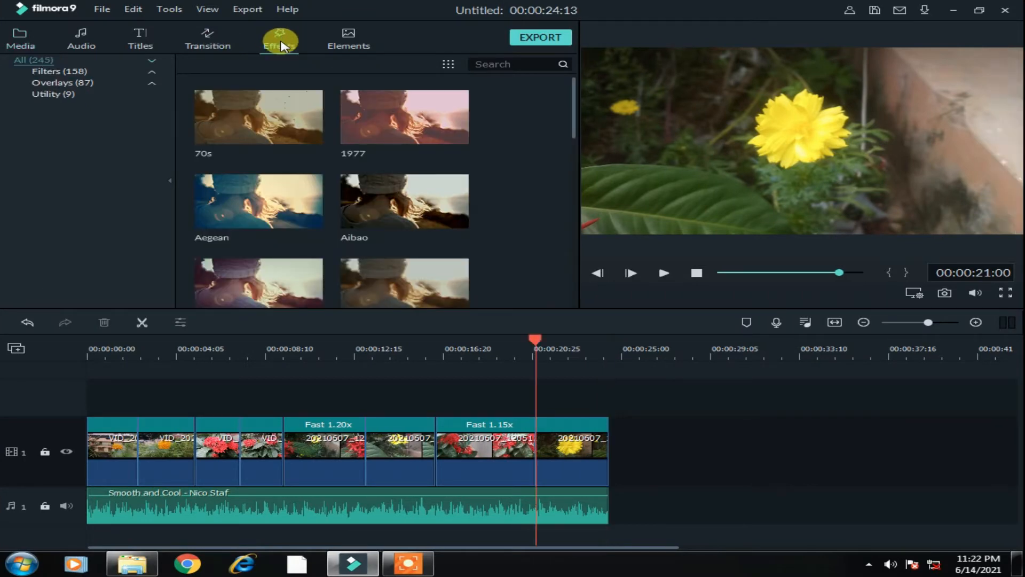
{"action": "left_click", "coordinate": [369, 152]}
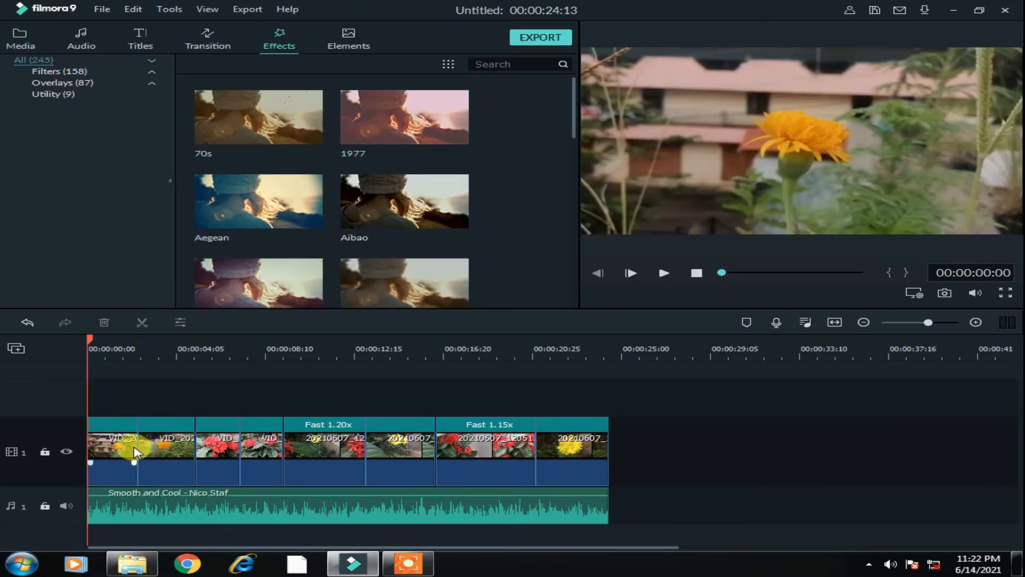
{"action": "left_click", "coordinate": [113, 439]}
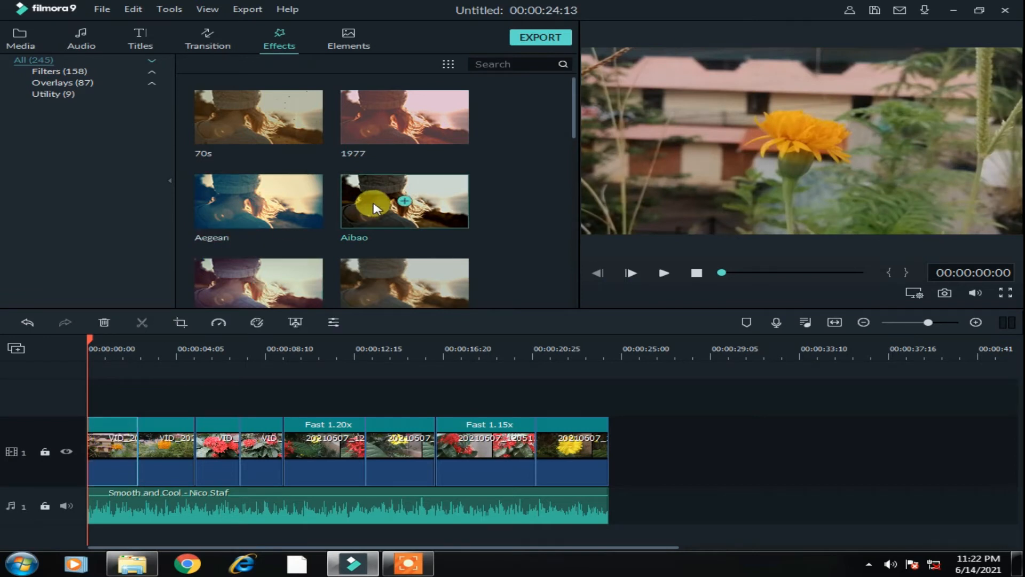
{"action": "scroll", "coordinate": [424, 221], "scroll_direction": "down", "scroll_amount": 10}
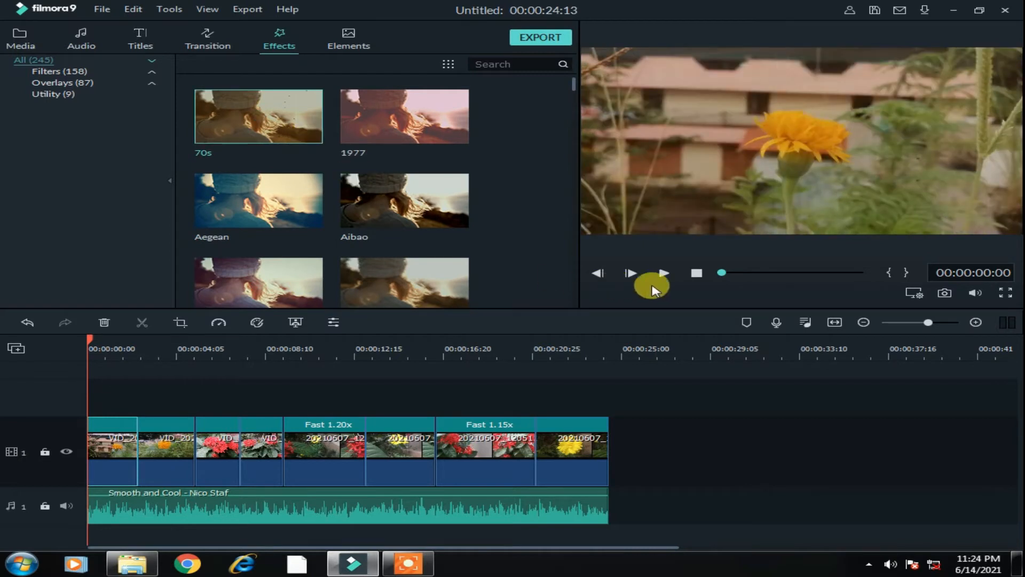
{"action": "left_click", "coordinate": [664, 274]}
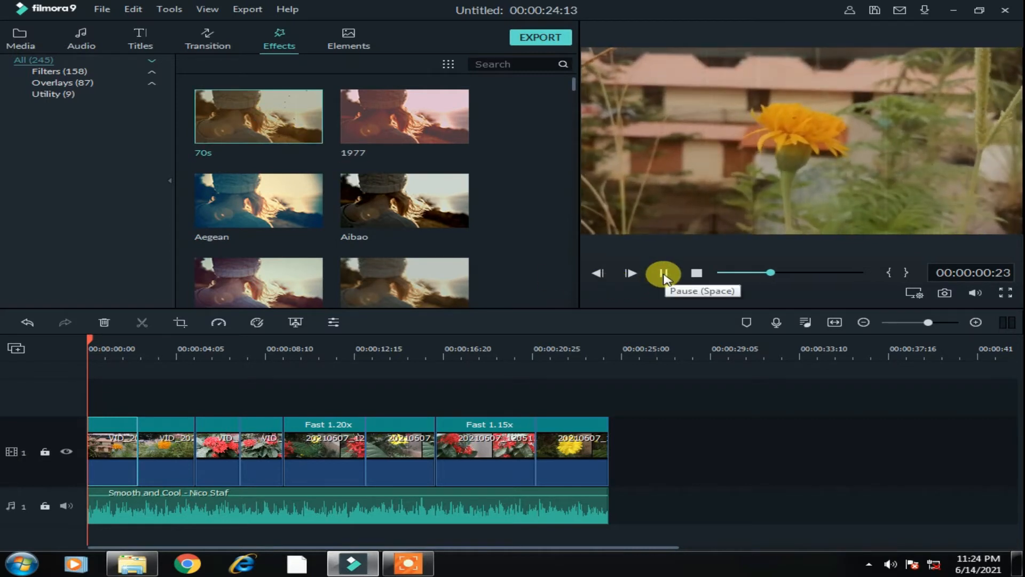
{"action": "left_click", "coordinate": [664, 274]}
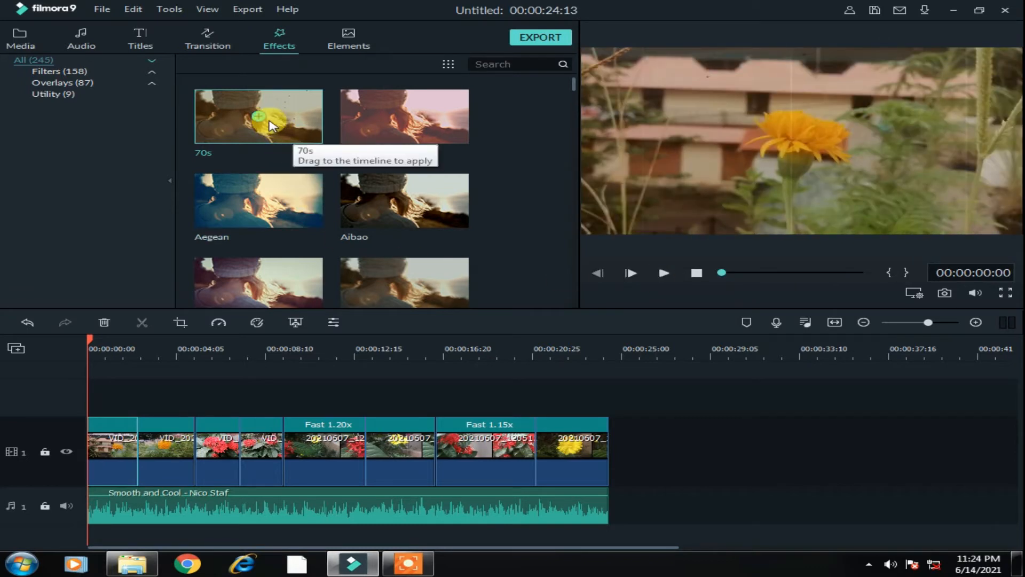
{"action": "left_click_drag", "start_coordinate": [271, 126], "coordinate": [137, 415]}
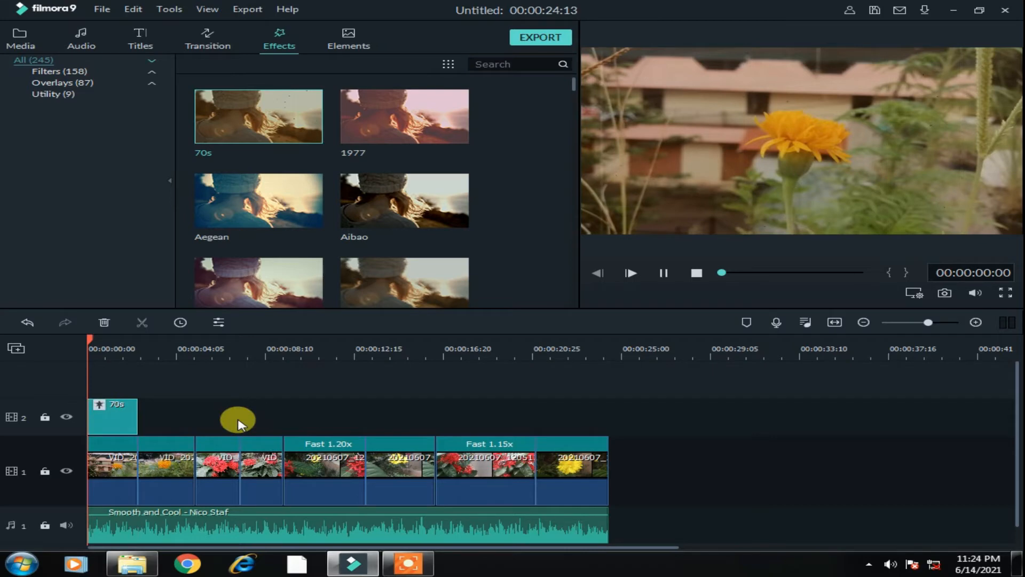
{"action": "key", "text": "space"}
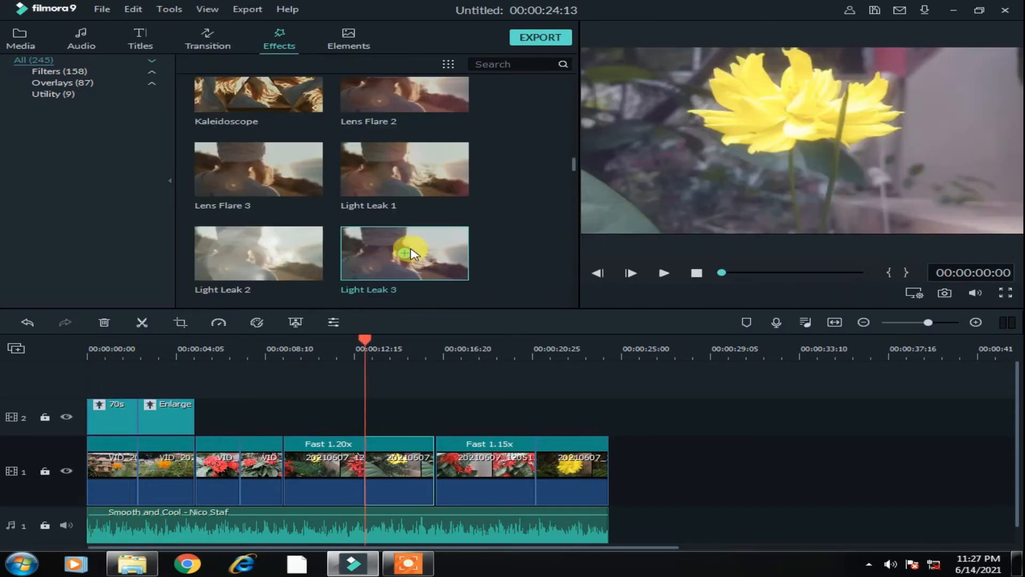
Add the Light Leak 3 effect above the 20210607_120426 clip and trim it to the clip's length
{"action": "left_click_drag", "start_coordinate": [411, 253], "coordinate": [398, 415]}
{"action": "left_click_drag", "start_coordinate": [470, 416], "coordinate": [438, 416]}
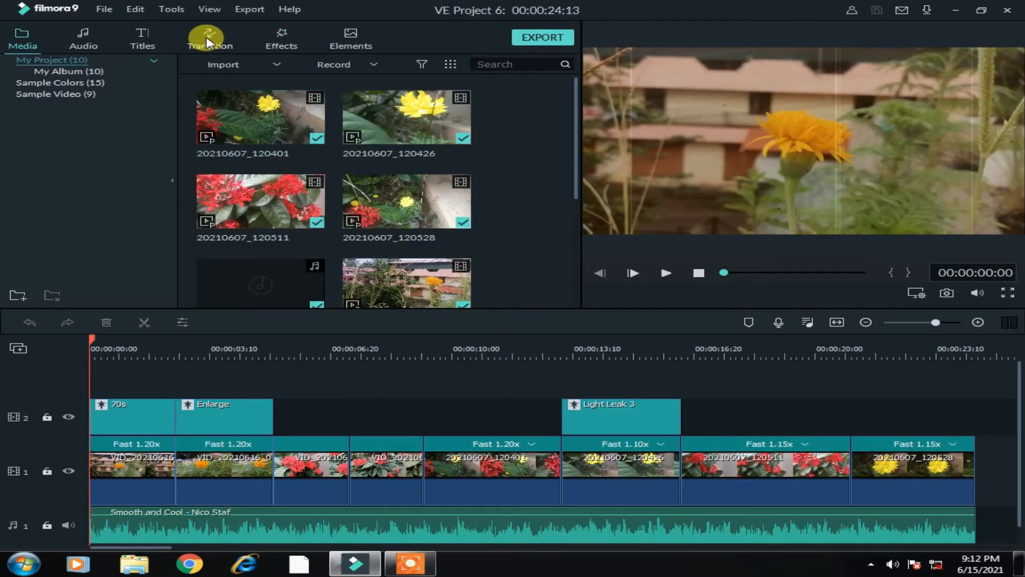
Apply the Fade Grayscale transition to the start of the first clip
{"action": "left_click", "coordinate": [208, 41]}
{"action": "left_click", "coordinate": [138, 485]}
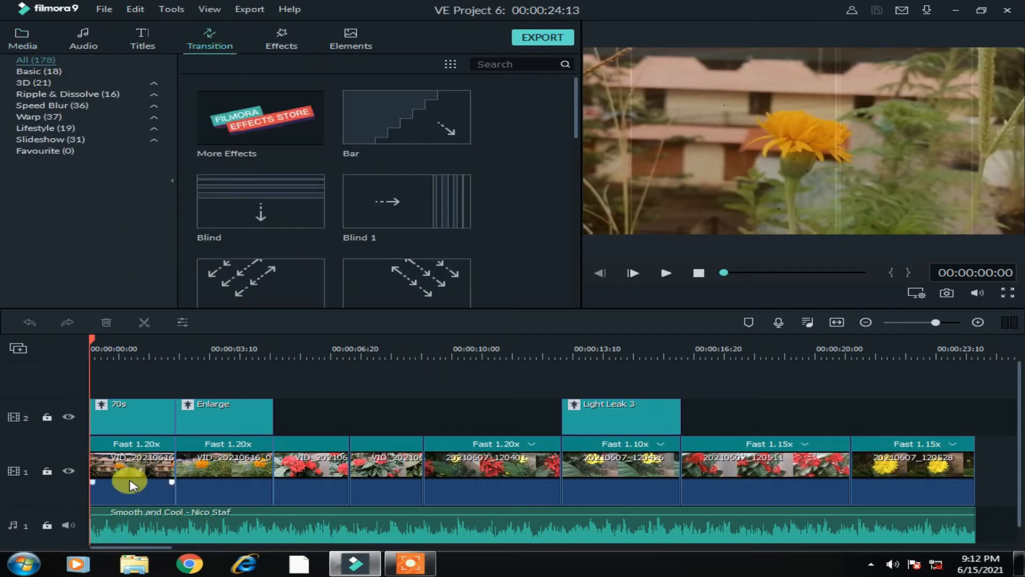
{"action": "left_click", "coordinate": [291, 219]}
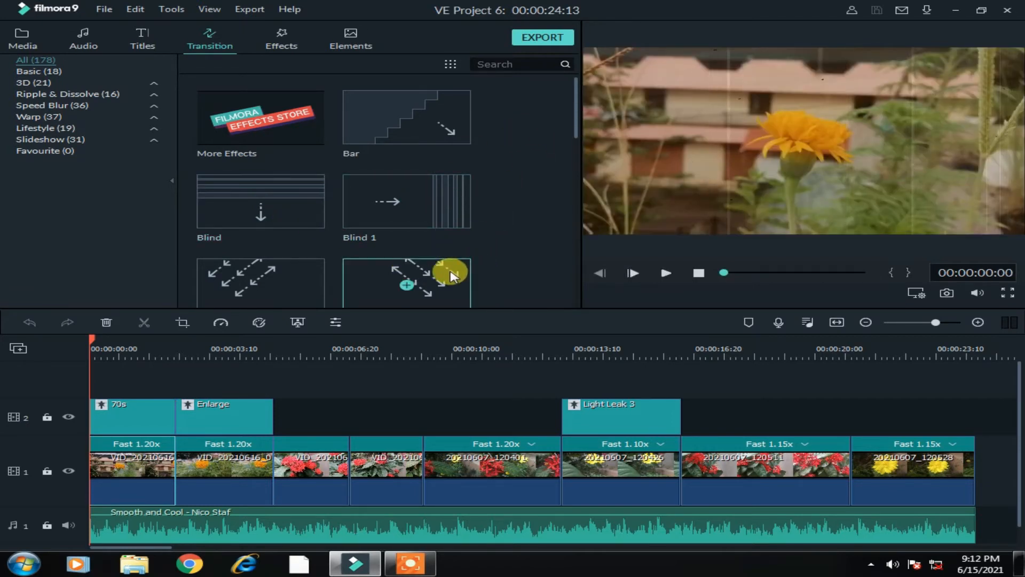
{"action": "left_click", "coordinate": [449, 270]}
{"action": "scroll", "coordinate": [577, 290], "scroll_direction": "down", "scroll_amount": 10}
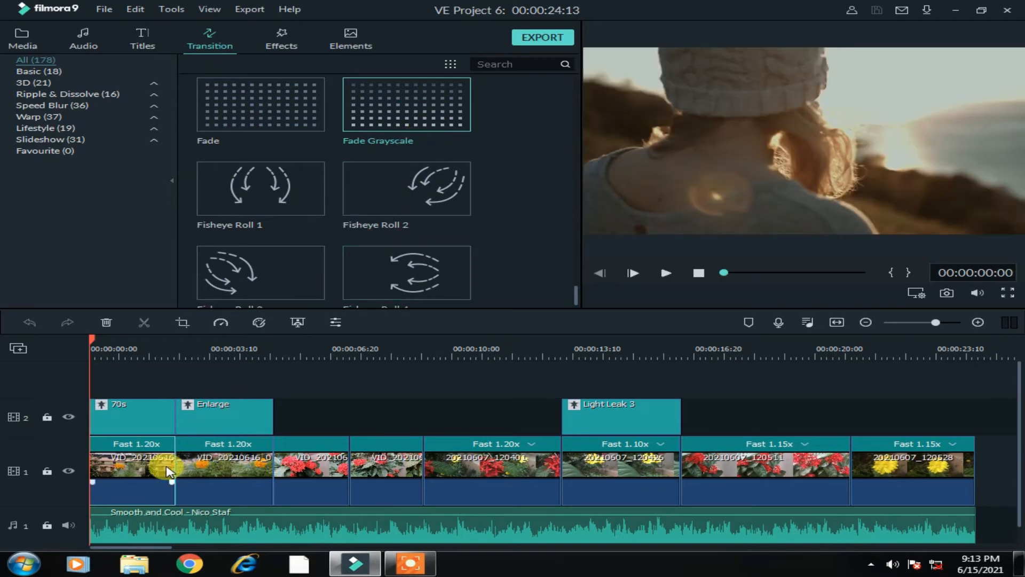
{"action": "left_click_drag", "start_coordinate": [430, 118], "coordinate": [113, 468]}
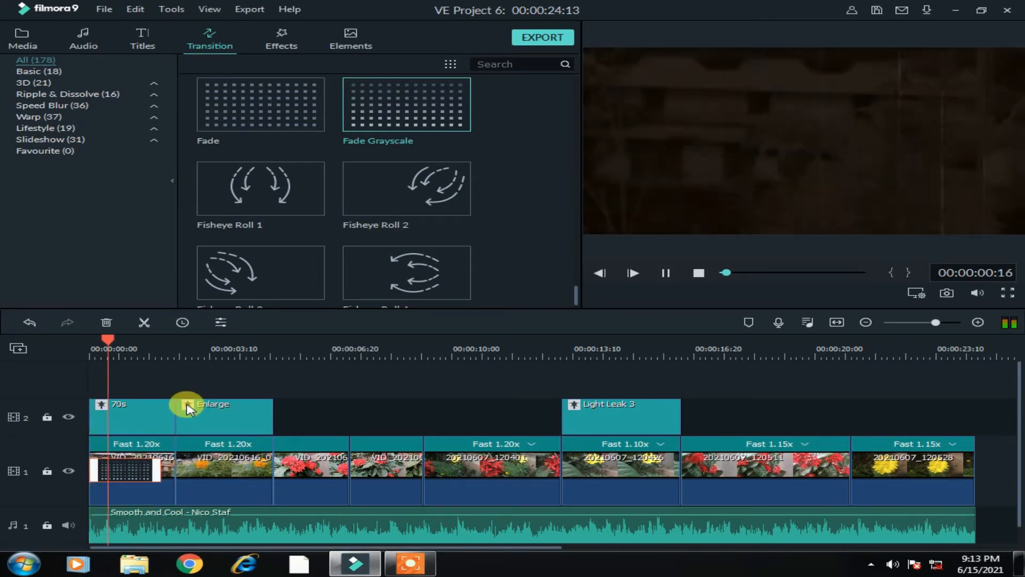
Preview the Wormhole 2 and Wind transitions and apply Wind to the third clip, the first red flower shot
{"action": "scroll", "coordinate": [406, 214], "scroll_direction": "down", "scroll_amount": 10}
{"action": "left_click", "coordinate": [435, 228]}
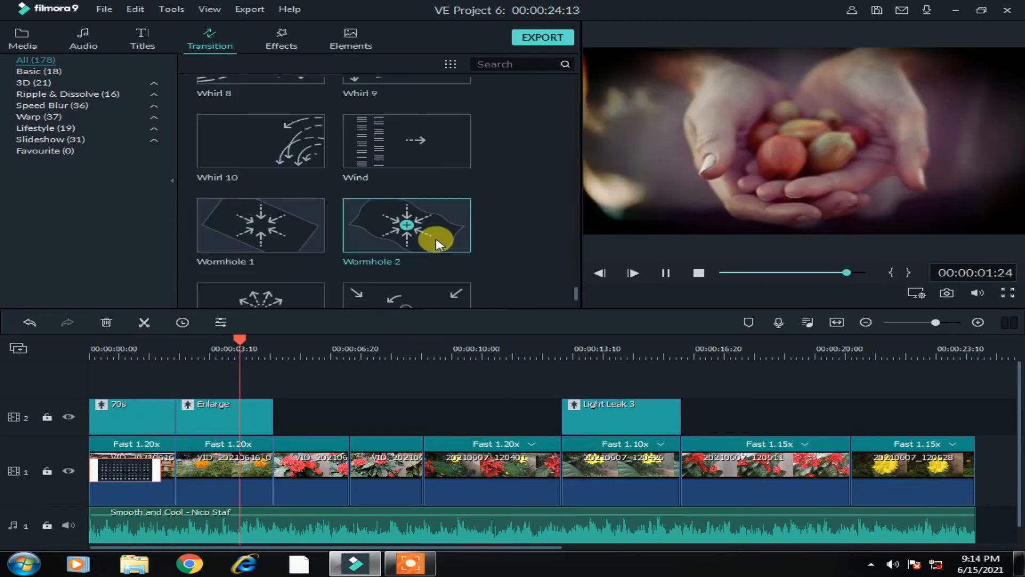
{"action": "left_click", "coordinate": [411, 154]}
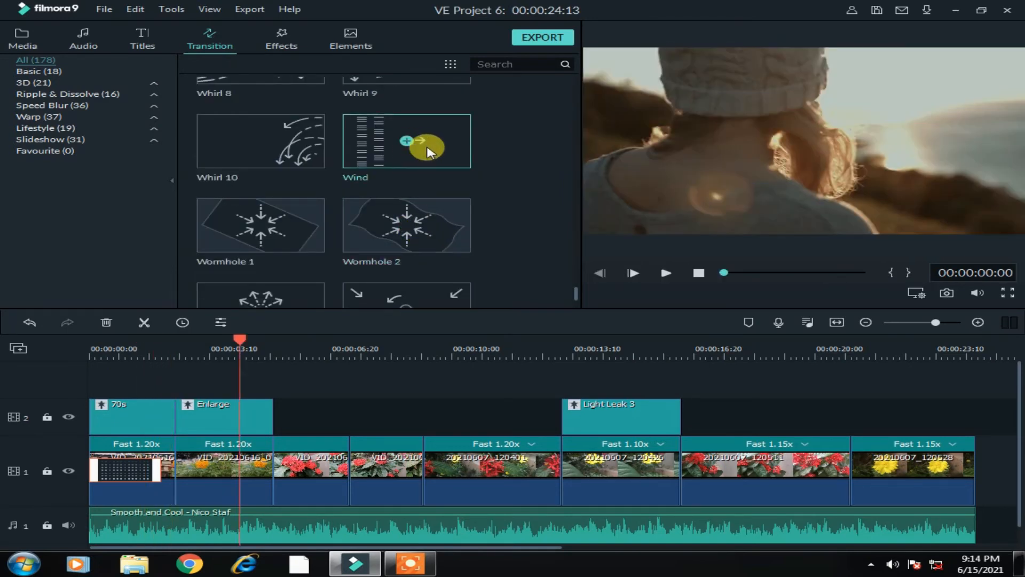
{"action": "left_click_drag", "start_coordinate": [428, 152], "coordinate": [322, 477]}
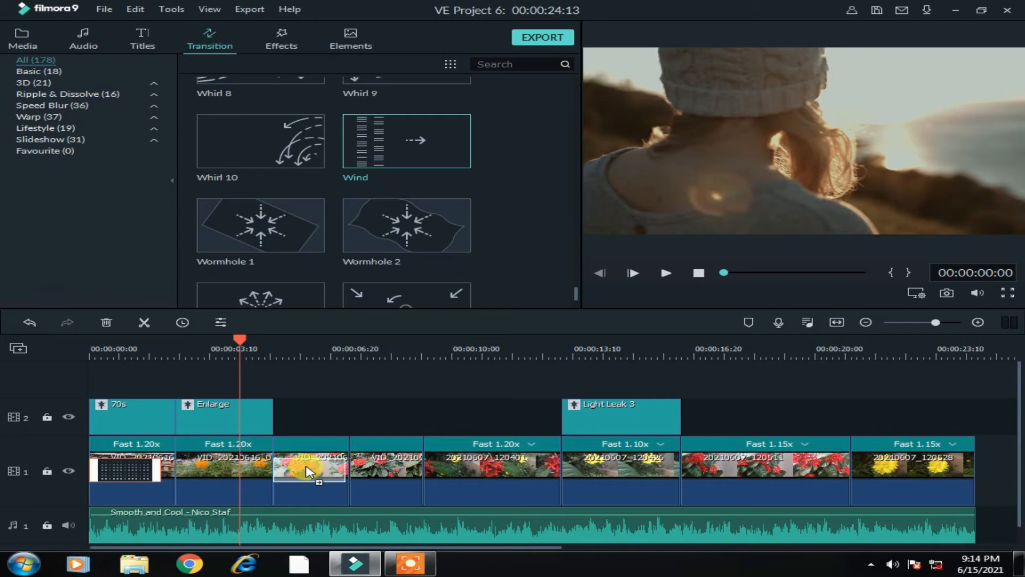
{"action": "left_click_drag", "start_coordinate": [307, 471], "coordinate": [307, 471]}
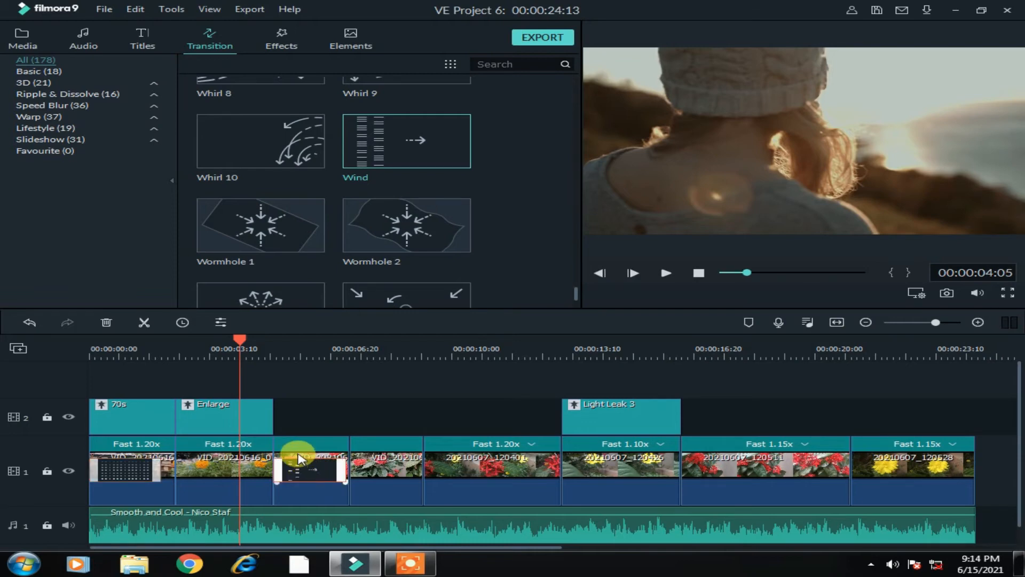
{"action": "key", "text": "space"}
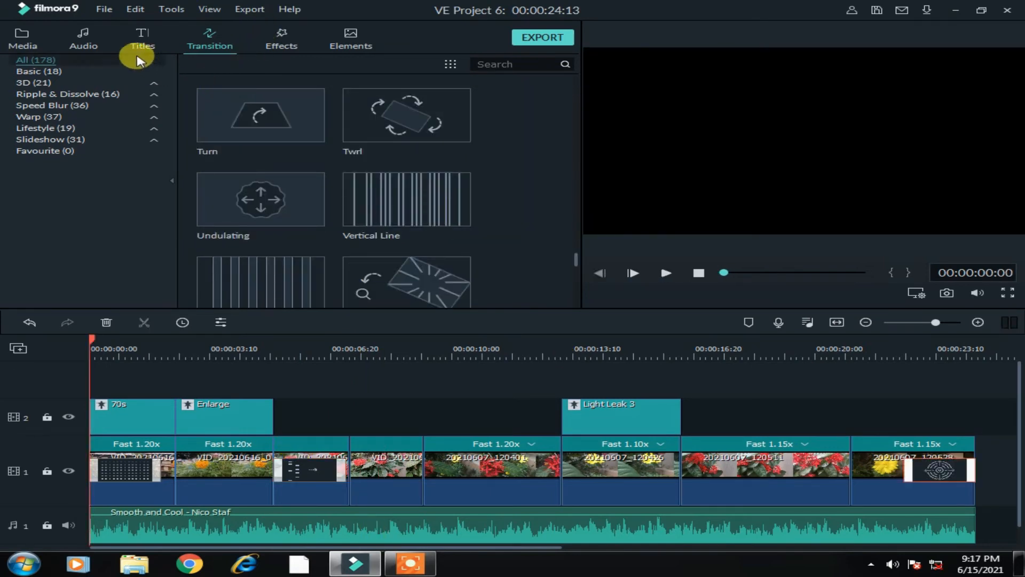
Add the Title 41 text to the start of a new track above the effects
{"action": "left_click", "coordinate": [138, 43]}
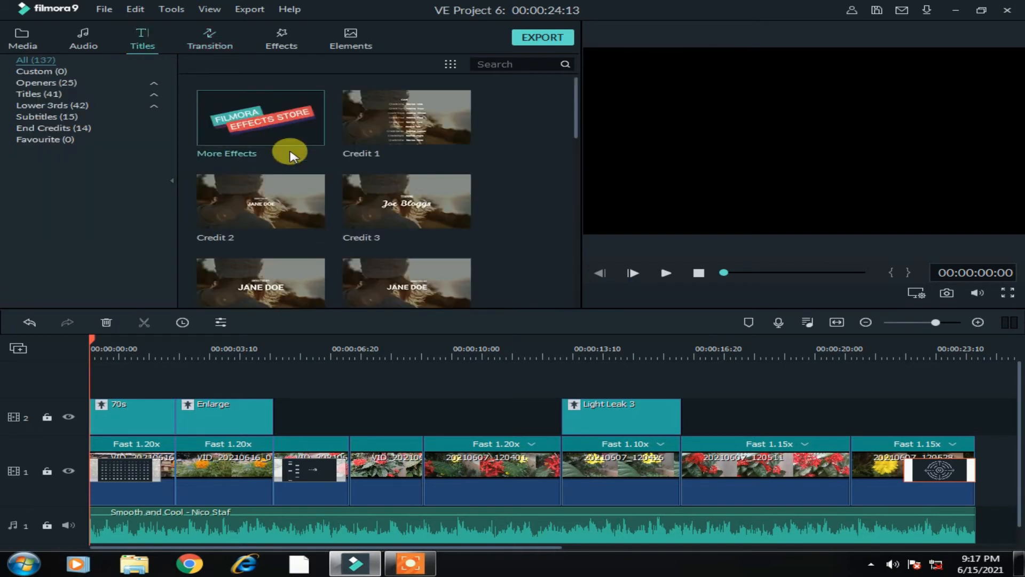
{"action": "scroll", "coordinate": [441, 257], "scroll_direction": "down", "scroll_amount": 10}
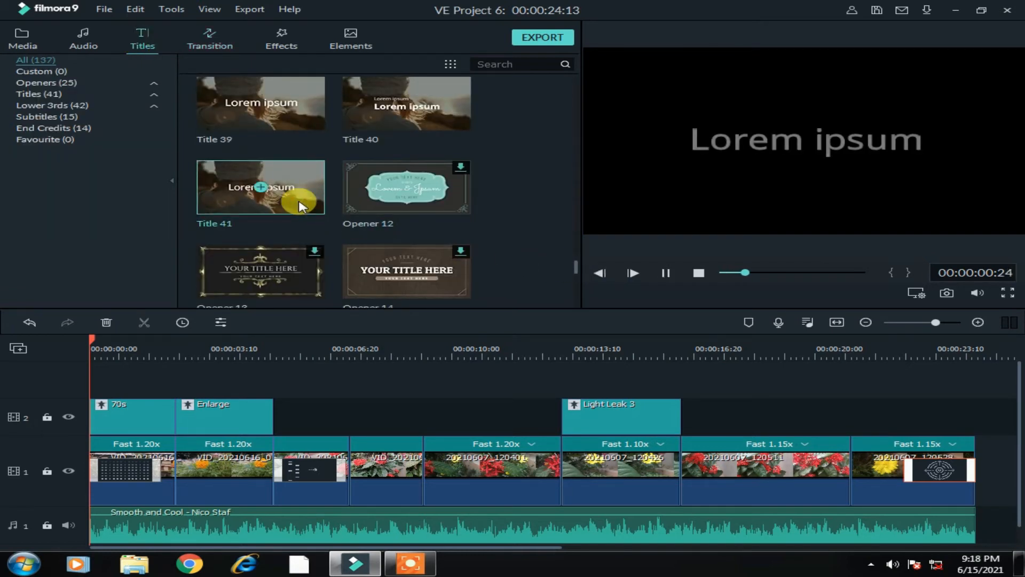
{"action": "left_click_drag", "start_coordinate": [284, 194], "coordinate": [88, 380]}
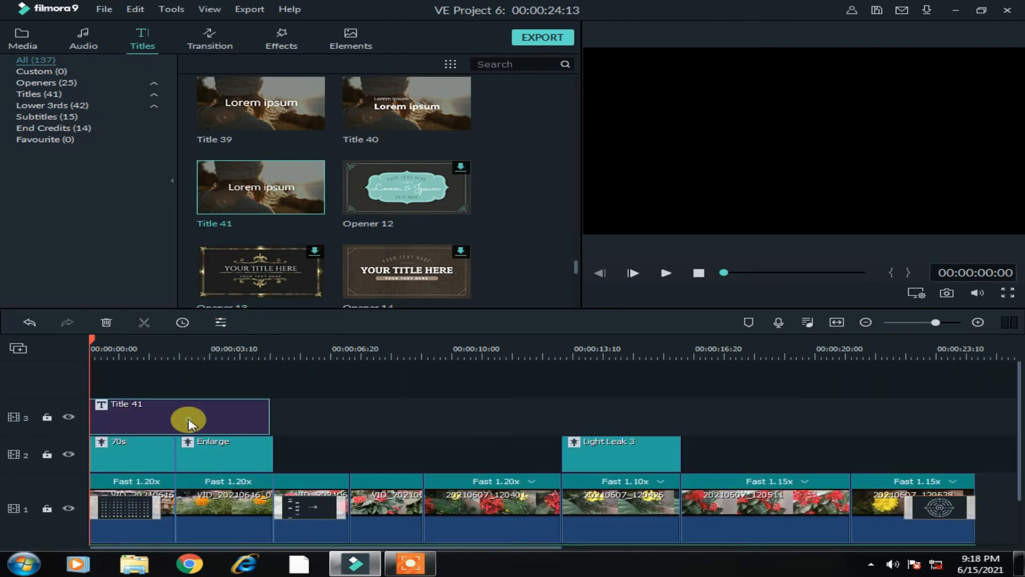
Open the title in the advanced text editor and replace its placeholder text with CHIP LEVEL TIPS
{"action": "double_click", "coordinate": [189, 421]}
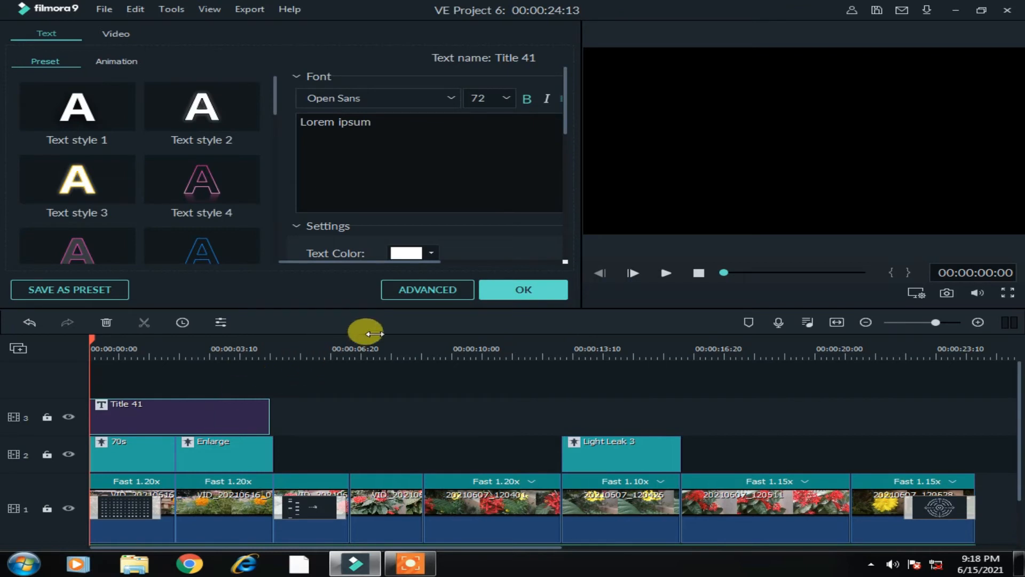
{"action": "left_click", "coordinate": [411, 293]}
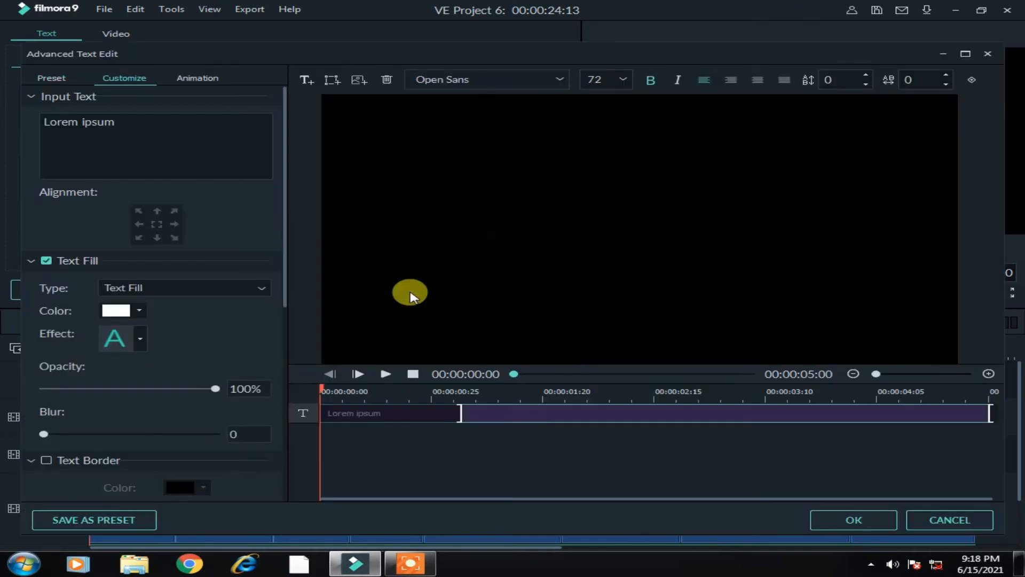
{"action": "key", "text": "ctrl+a"}
{"action": "key", "text": "BackSpace"}
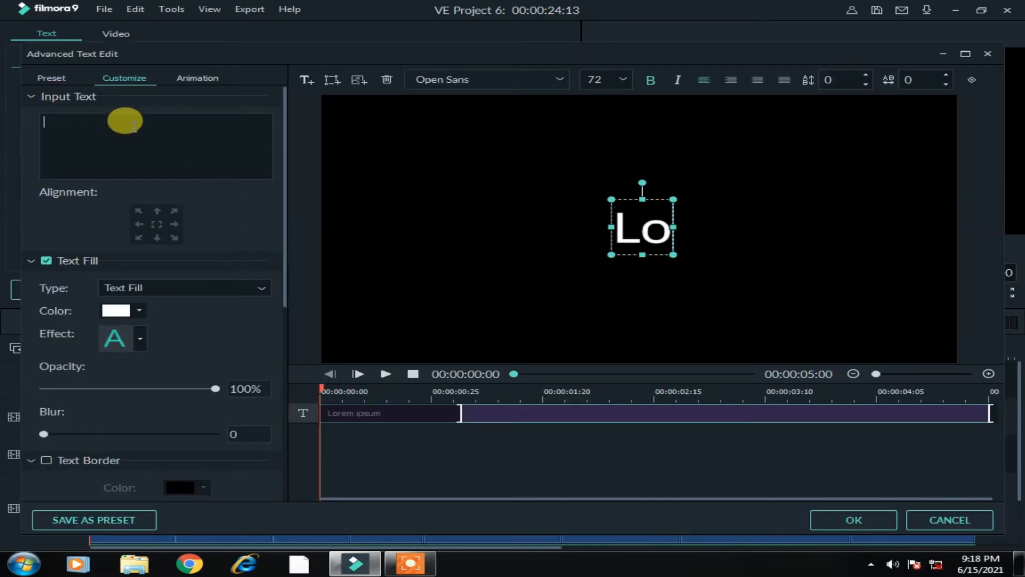
{"action": "type", "text": "CHIPLEVEL TIPS"}
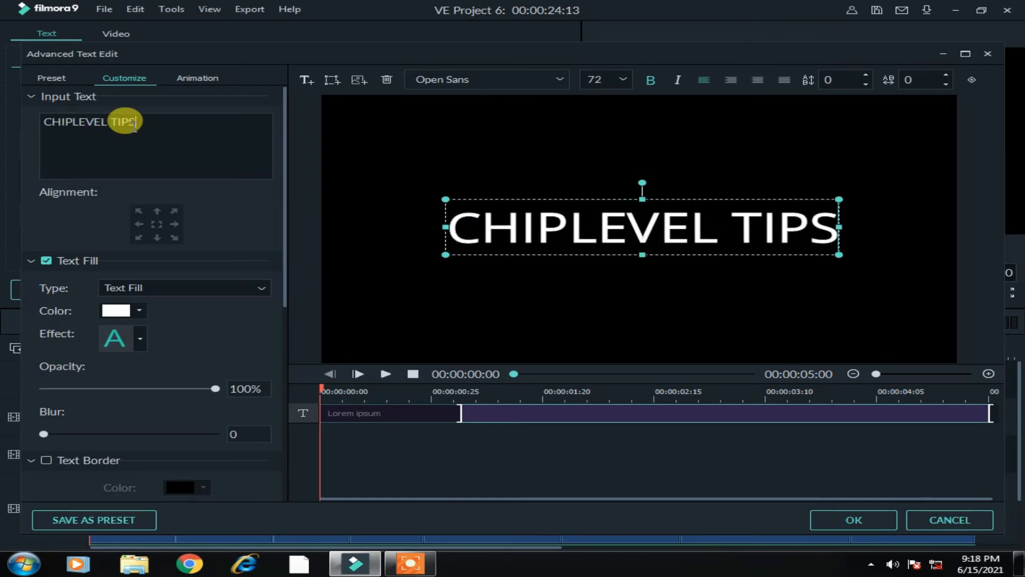
{"action": "left_click", "coordinate": [73, 122]}
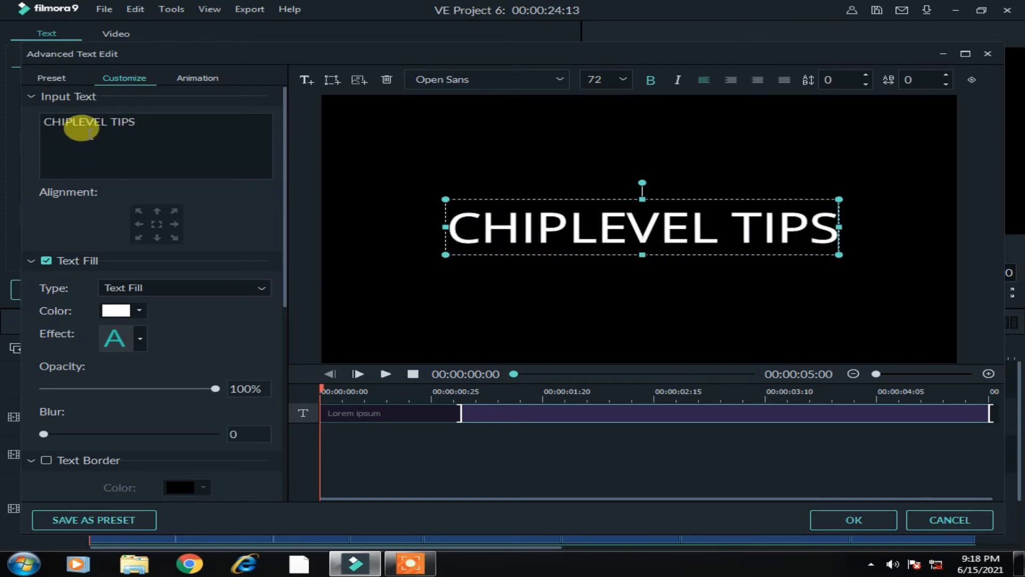
{"action": "left_click", "coordinate": [148, 127]}
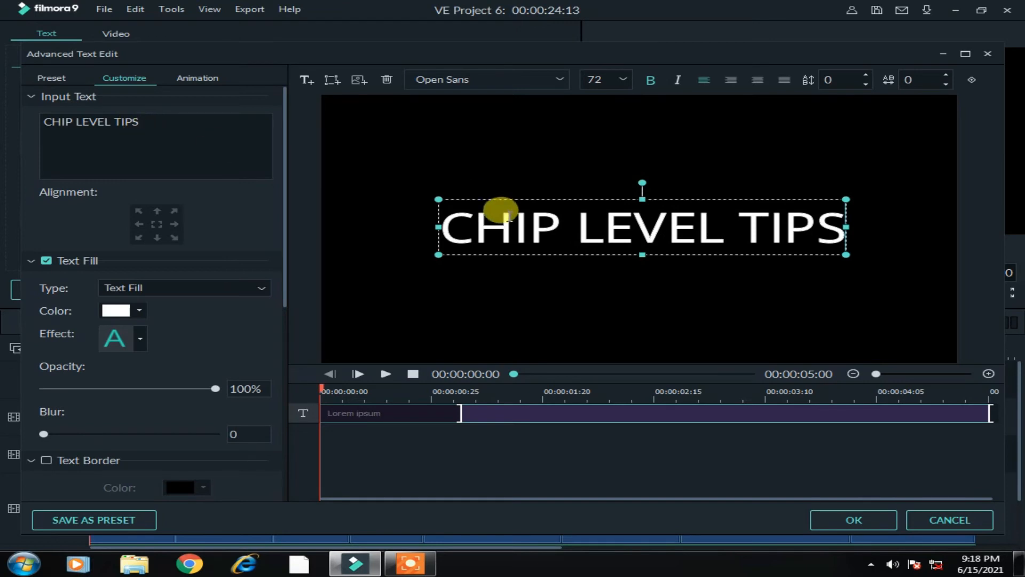
Try green and light blue fill colors on the title text and return it to white
{"action": "left_click", "coordinate": [138, 311]}
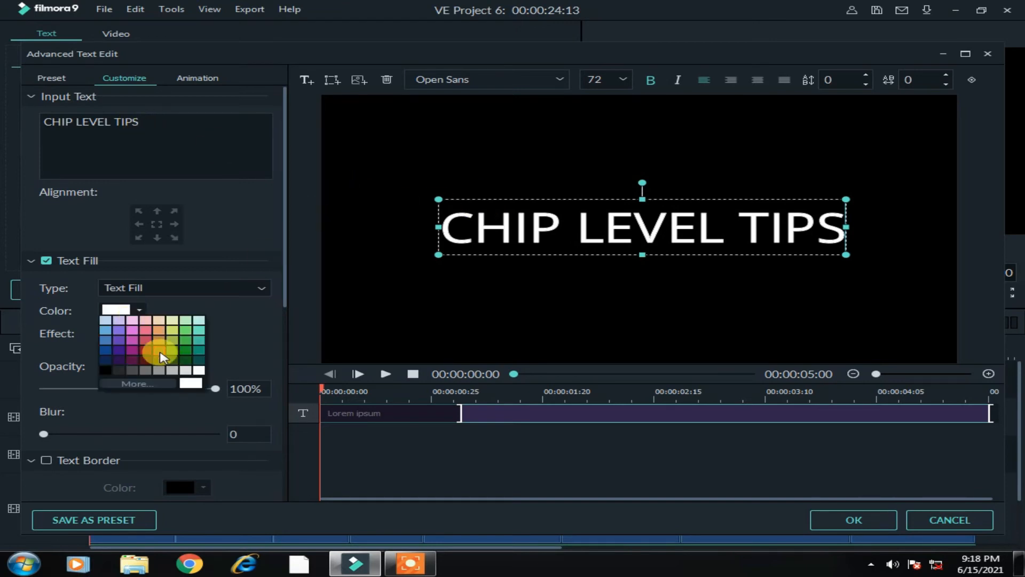
{"action": "left_click", "coordinate": [196, 358]}
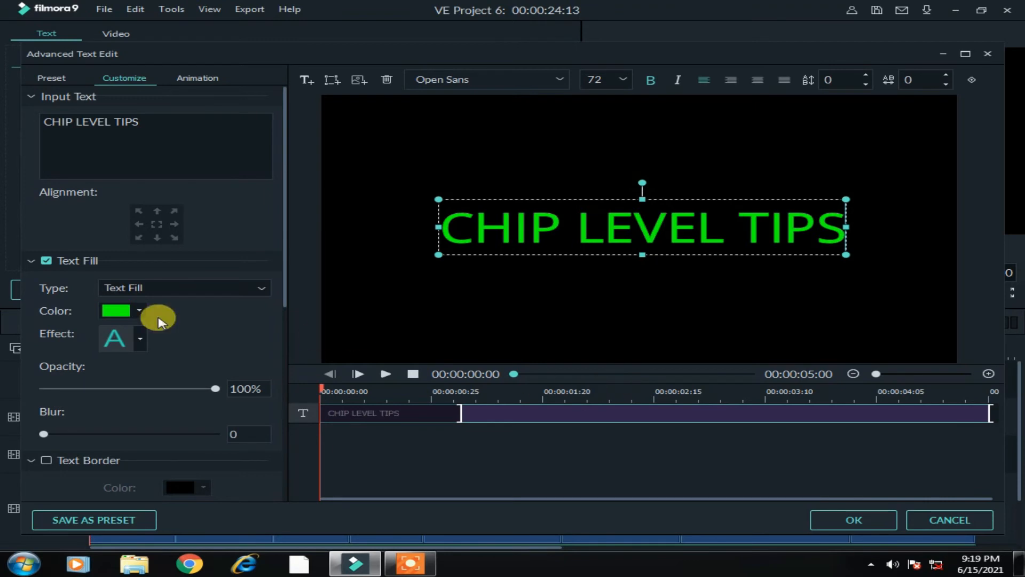
{"action": "left_click", "coordinate": [137, 312]}
{"action": "left_click", "coordinate": [101, 322]}
{"action": "left_click", "coordinate": [141, 312]}
{"action": "left_click", "coordinate": [106, 323]}
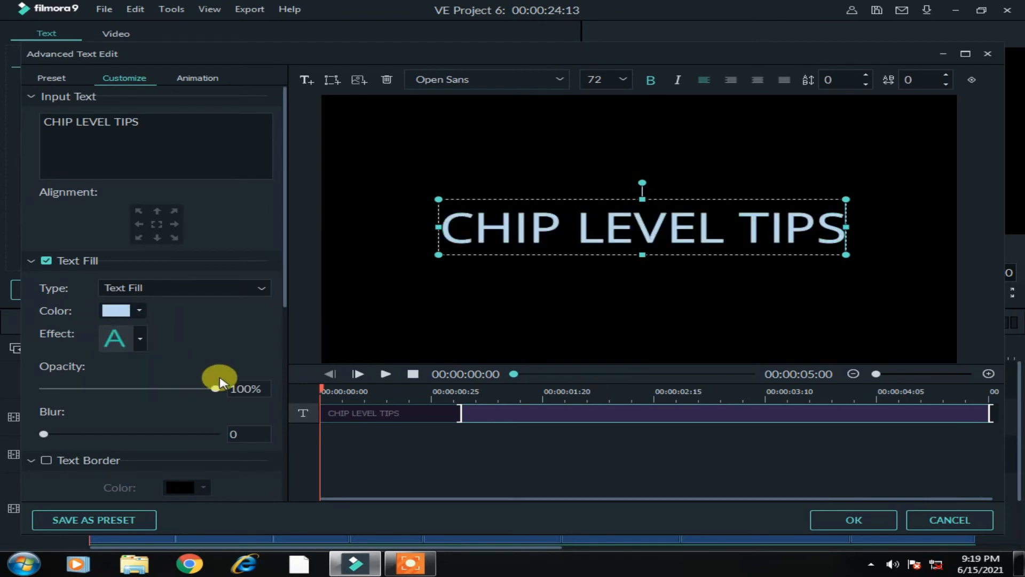
{"action": "left_click", "coordinate": [139, 311]}
{"action": "left_click", "coordinate": [201, 369]}
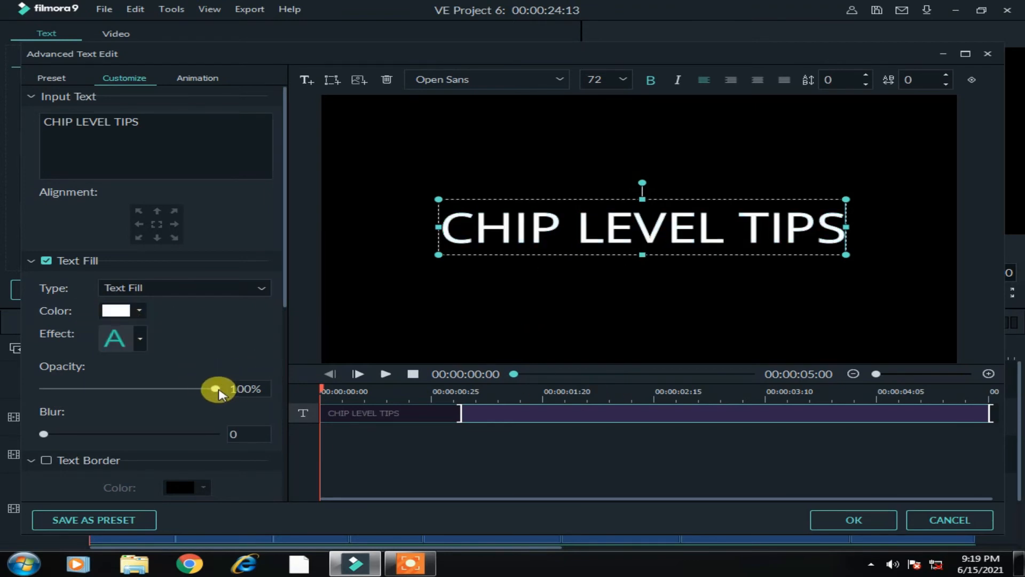
Set the title's opacity to 19%, shrink it and place it in the lower-left corner of the video frame
{"action": "left_click_drag", "start_coordinate": [216, 389], "coordinate": [80, 399]}
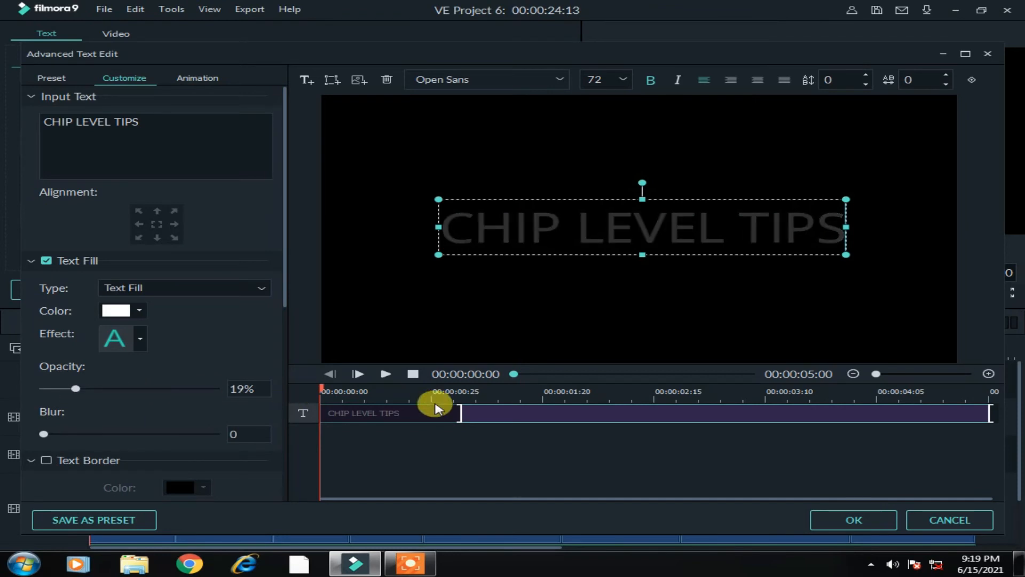
{"action": "left_click_drag", "start_coordinate": [847, 255], "coordinate": [590, 249]}
{"action": "left_click_drag", "start_coordinate": [524, 247], "coordinate": [432, 355]}
Preview the title and shorten its intro animation back to the very start of the title
{"action": "key", "text": "space"}
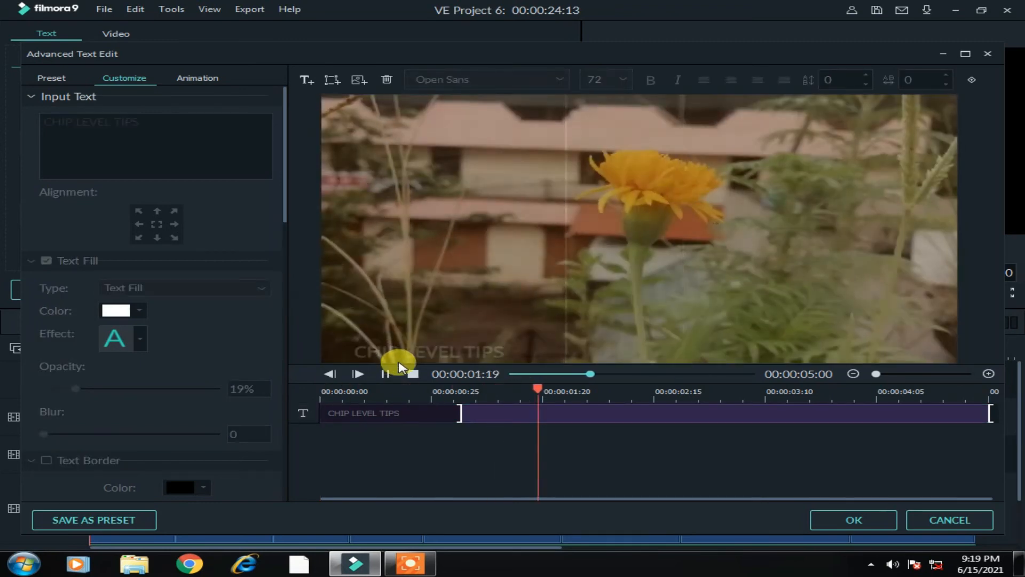
{"action": "left_click_drag", "start_coordinate": [458, 413], "coordinate": [305, 413]}
{"action": "left_click", "coordinate": [389, 374]}
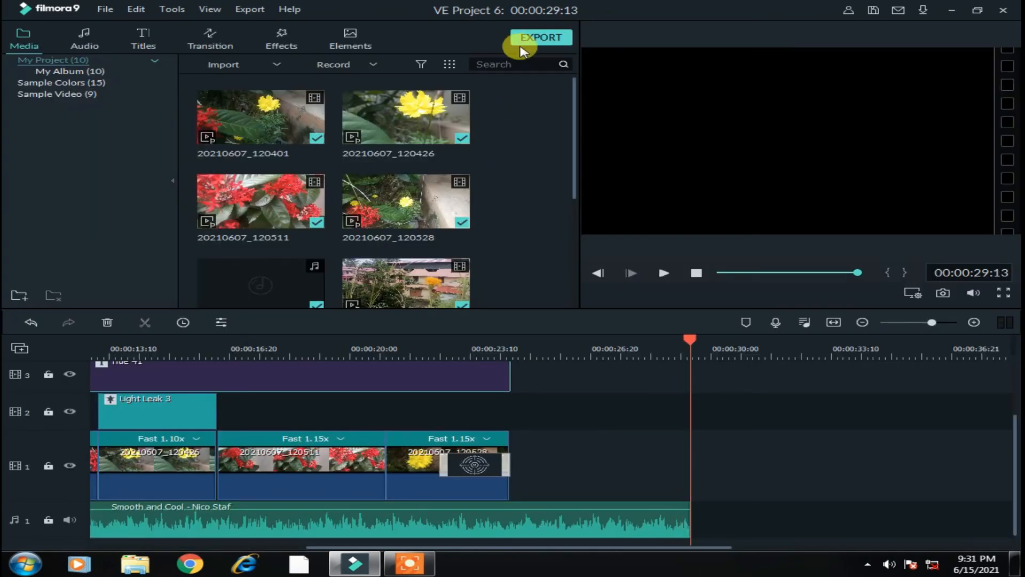
Export the project to D:/ as an MP4 file named TEST at 1280x720
{"action": "left_click", "coordinate": [530, 39]}
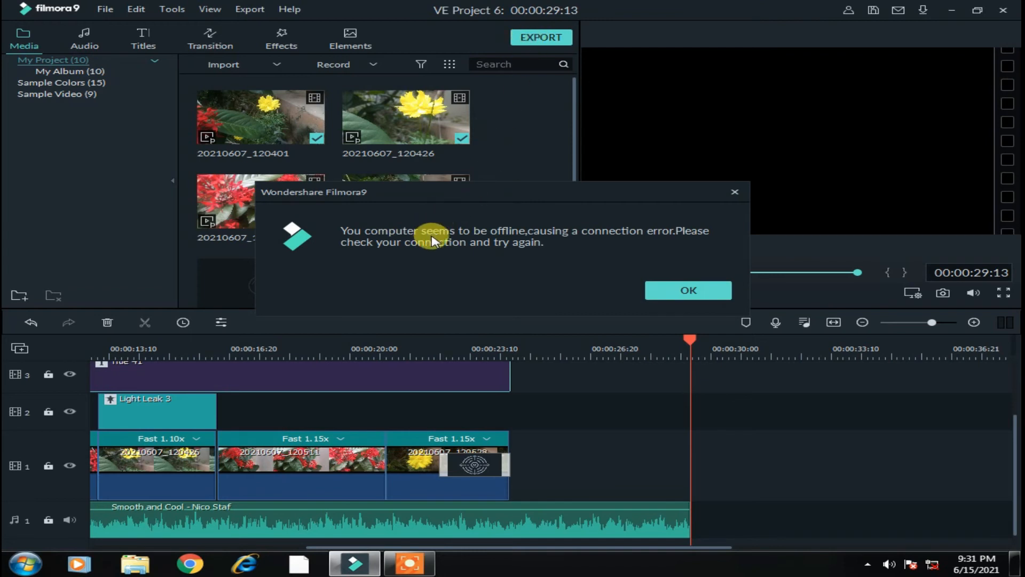
{"action": "left_click", "coordinate": [689, 291]}
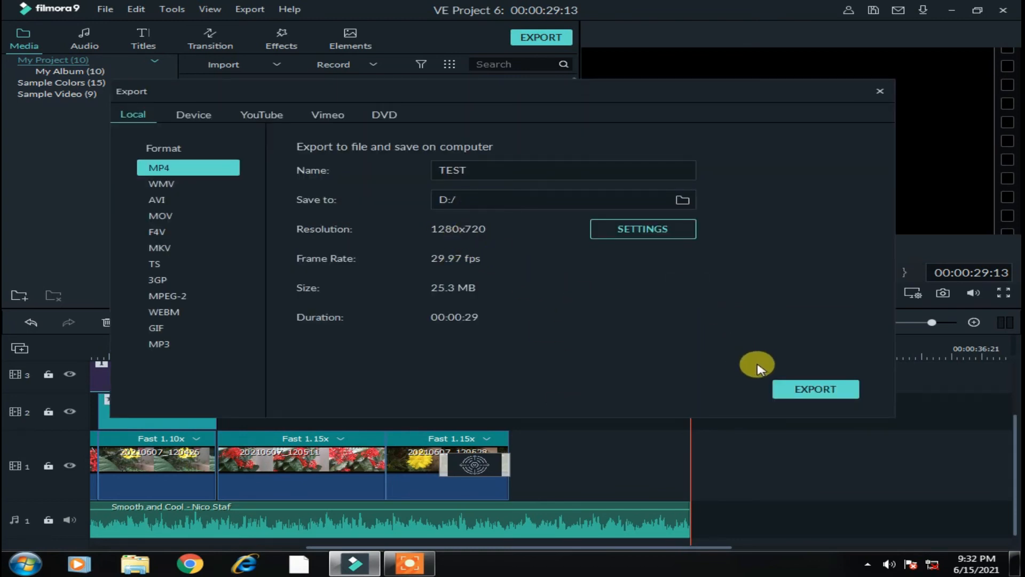
{"action": "left_click", "coordinate": [805, 393]}
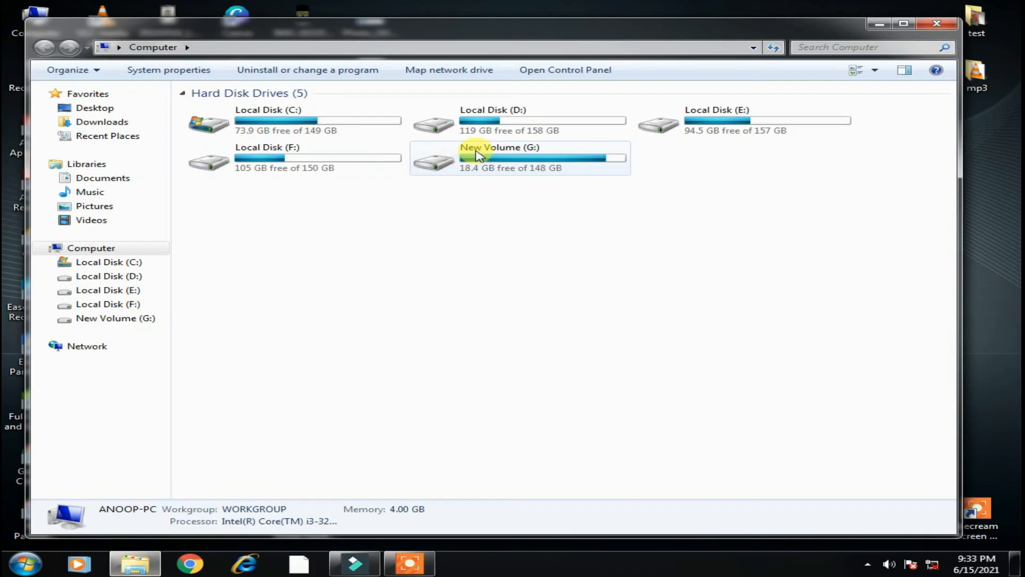
Open Local Disk (D:) in Windows Explorer and play the exported TEST video
{"action": "double_click", "coordinate": [488, 127]}
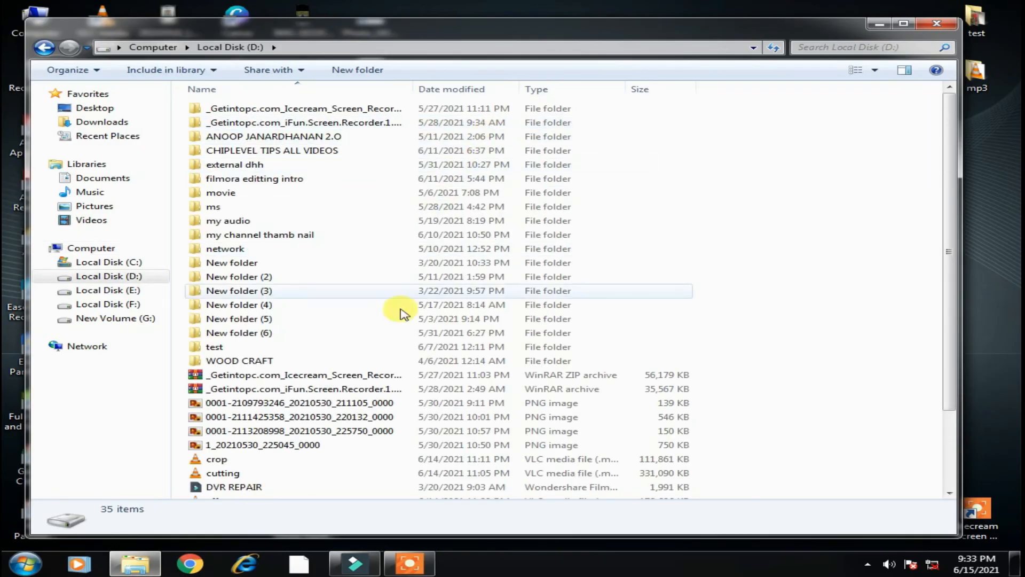
{"action": "scroll", "coordinate": [398, 368], "scroll_direction": "down", "scroll_amount": 3}
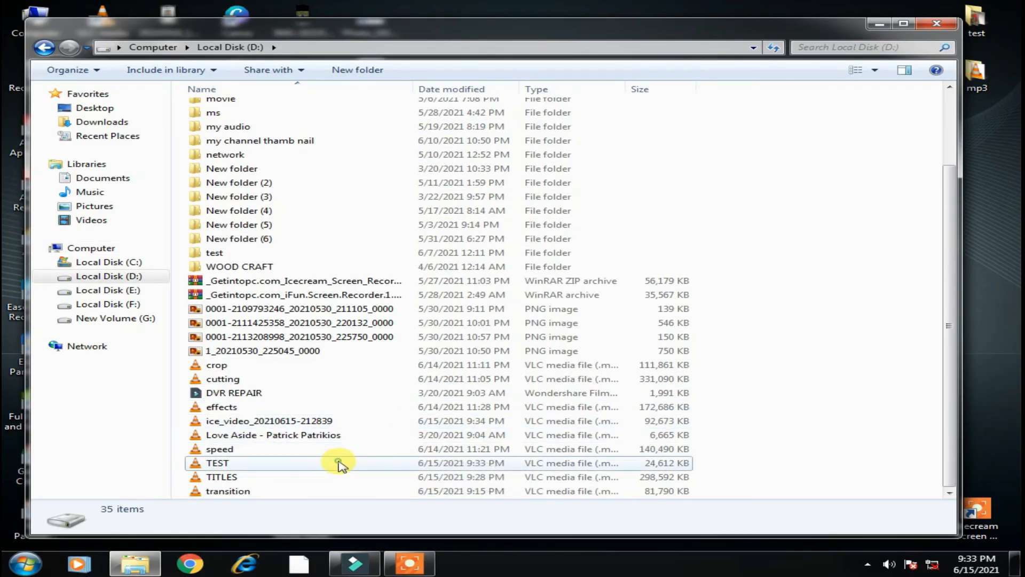
{"action": "double_click", "coordinate": [338, 463]}
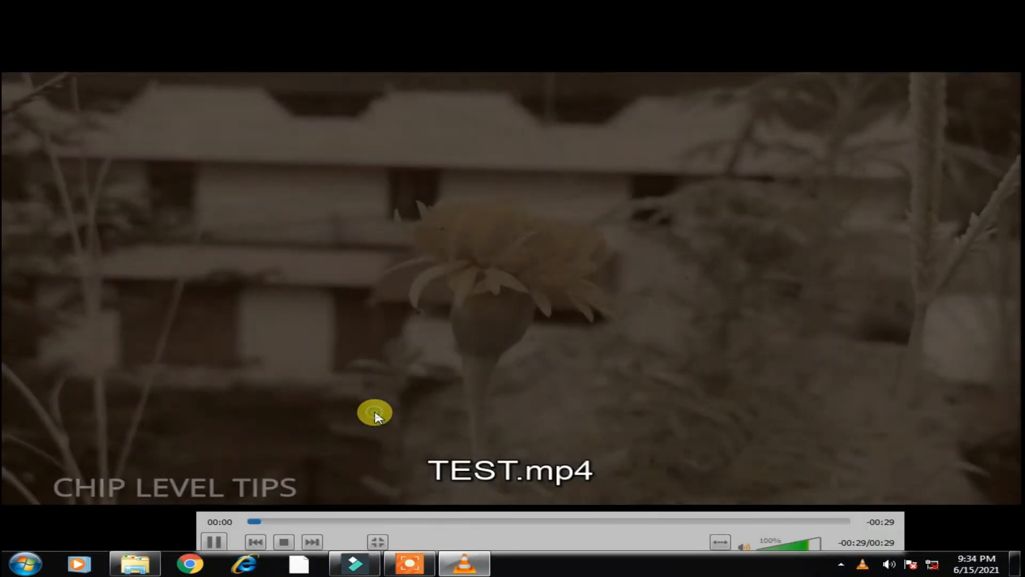